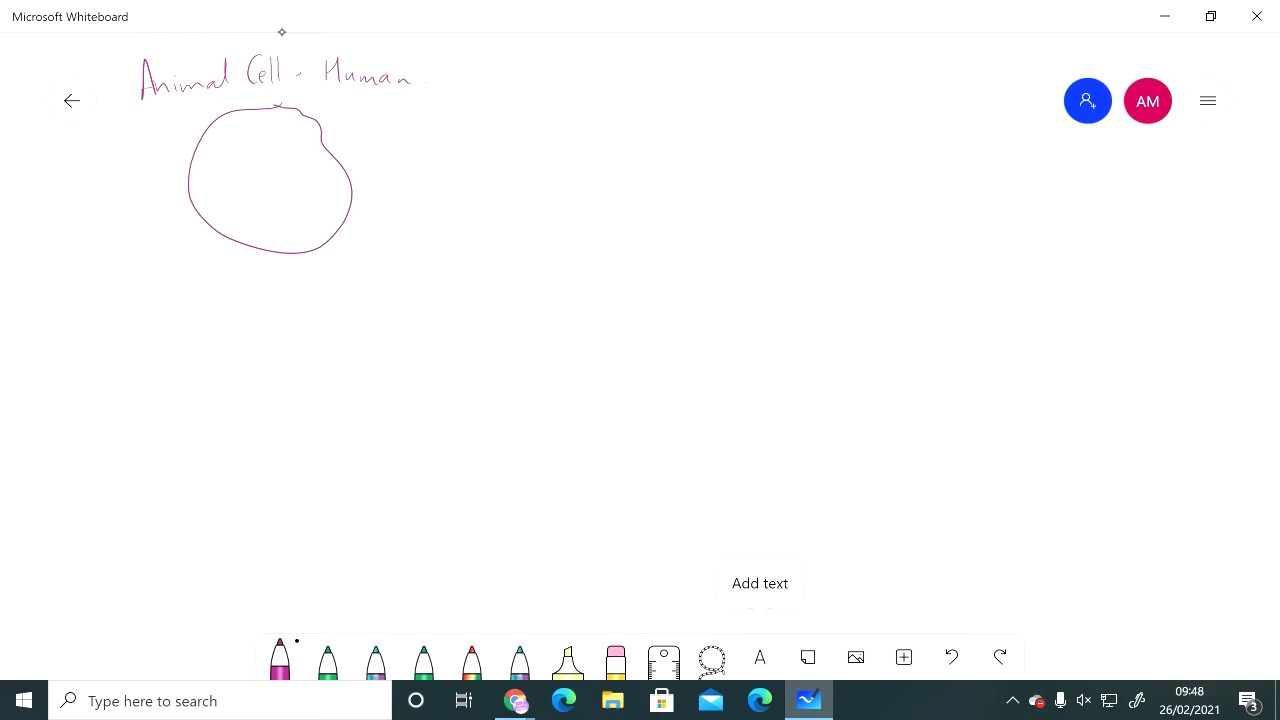
# Step: Draw the nucleus, label it 'Nucleus (DNA)', and sketch a tangled DNA scribble to the right of the cell
pyautogui.moveTo(223, 133)
pyautogui.mouseDown()
pyautogui.moveTo(226, 150)
pyautogui.moveTo(151, 161)
pyautogui.moveTo(115, 150)
pyautogui.moveTo(134, 162)
pyautogui.mouseUp()
pyautogui.moveTo(143, 130)
pyautogui.mouseDown()
pyautogui.moveTo(144, 158)
pyautogui.moveTo(156, 150)
pyautogui.mouseUp()
pyautogui.moveTo(93, 183)
pyautogui.mouseDown()
pyautogui.moveTo(93, 214)
pyautogui.moveTo(139, 192)
pyautogui.mouseUp()
pyautogui.moveTo(145, 168); pyautogui.dragTo(144, 224)
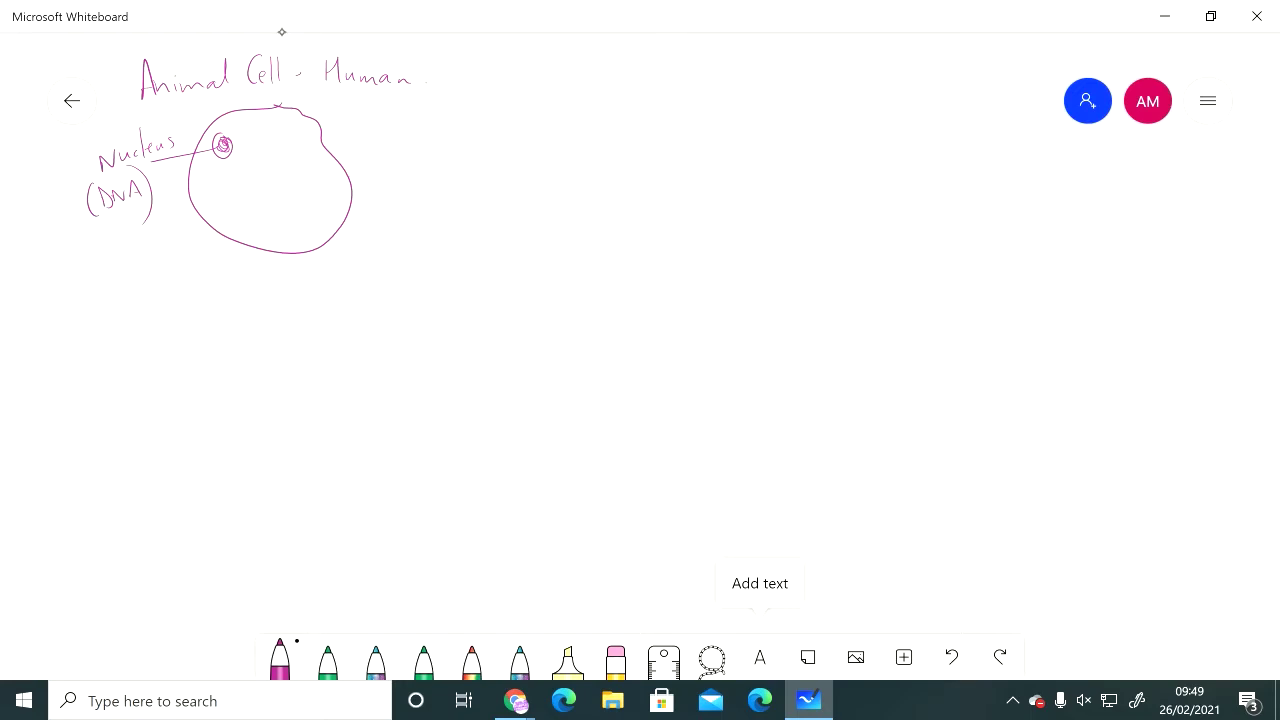
pyautogui.moveTo(504, 155)
pyautogui.mouseDown()
pyautogui.moveTo(500, 216)
pyautogui.moveTo(560, 105)
pyautogui.moveTo(470, 215)
pyautogui.moveTo(606, 134)
pyautogui.moveTo(560, 100)
pyautogui.moveTo(410, 150)
pyautogui.moveTo(500, 214)
pyautogui.moveTo(585, 130)
pyautogui.moveTo(440, 160)
pyautogui.moveTo(530, 115)
pyautogui.mouseUp()
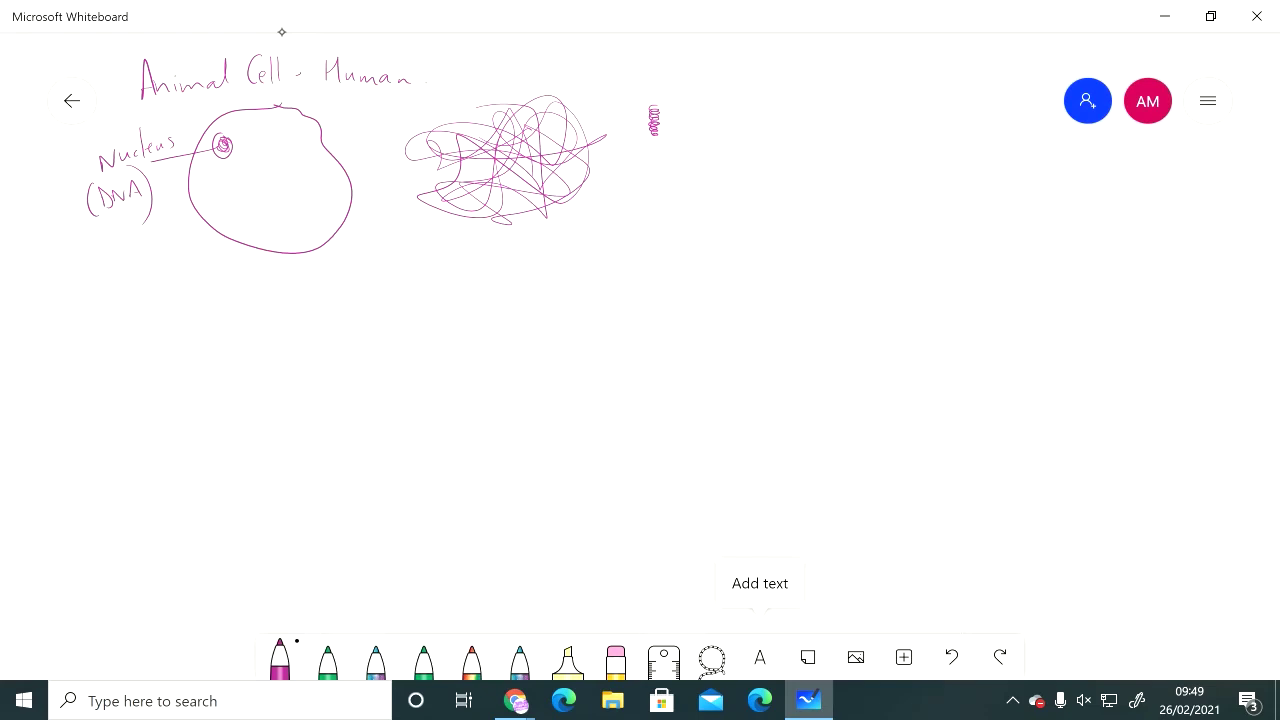
# Step: Label the scribble 'DNA', draw an arrow to the coil, and write 'Chromosome' above it
pyautogui.moveTo(490, 74)
pyautogui.mouseDown()
pyautogui.moveTo(502, 94)
pyautogui.moveTo(521, 77)
pyautogui.moveTo(535, 90)
pyautogui.mouseUp()
pyautogui.moveTo(592, 114)
pyautogui.mouseDown()
pyautogui.moveTo(635, 115)
pyautogui.moveTo(672, 80)
pyautogui.mouseUp()
pyautogui.moveTo(680, 80); pyautogui.dragTo(727, 81)
pyautogui.moveTo(732, 87); pyautogui.dragTo(764, 73)
# Step: Write '46 (23 pairs)' beside the chromosome and draw the first chromosome outline below
pyautogui.moveTo(711, 112)
pyautogui.mouseDown()
pyautogui.moveTo(702, 129)
pyautogui.moveTo(723, 129)
pyautogui.mouseUp()
pyautogui.moveTo(714, 119)
pyautogui.mouseDown()
pyautogui.moveTo(714, 134)
pyautogui.moveTo(872, 121)
pyautogui.mouseUp()
pyautogui.moveTo(882, 118); pyautogui.dragTo(888, 136)
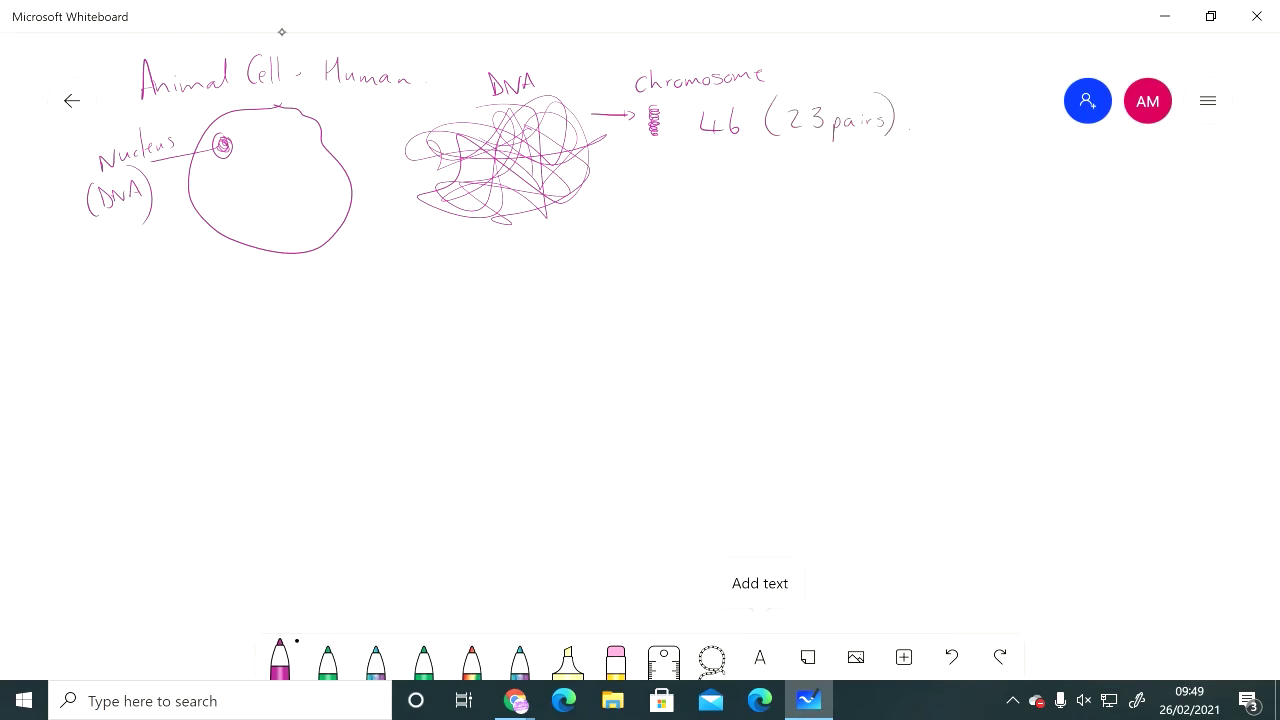
pyautogui.moveTo(711, 167)
pyautogui.mouseDown()
pyautogui.moveTo(708, 267)
pyautogui.moveTo(727, 255)
pyautogui.moveTo(713, 168)
pyautogui.moveTo(735, 202)
pyautogui.moveTo(737, 256)
pyautogui.moveTo(760, 212)
pyautogui.moveTo(757, 174)
pyautogui.mouseUp()
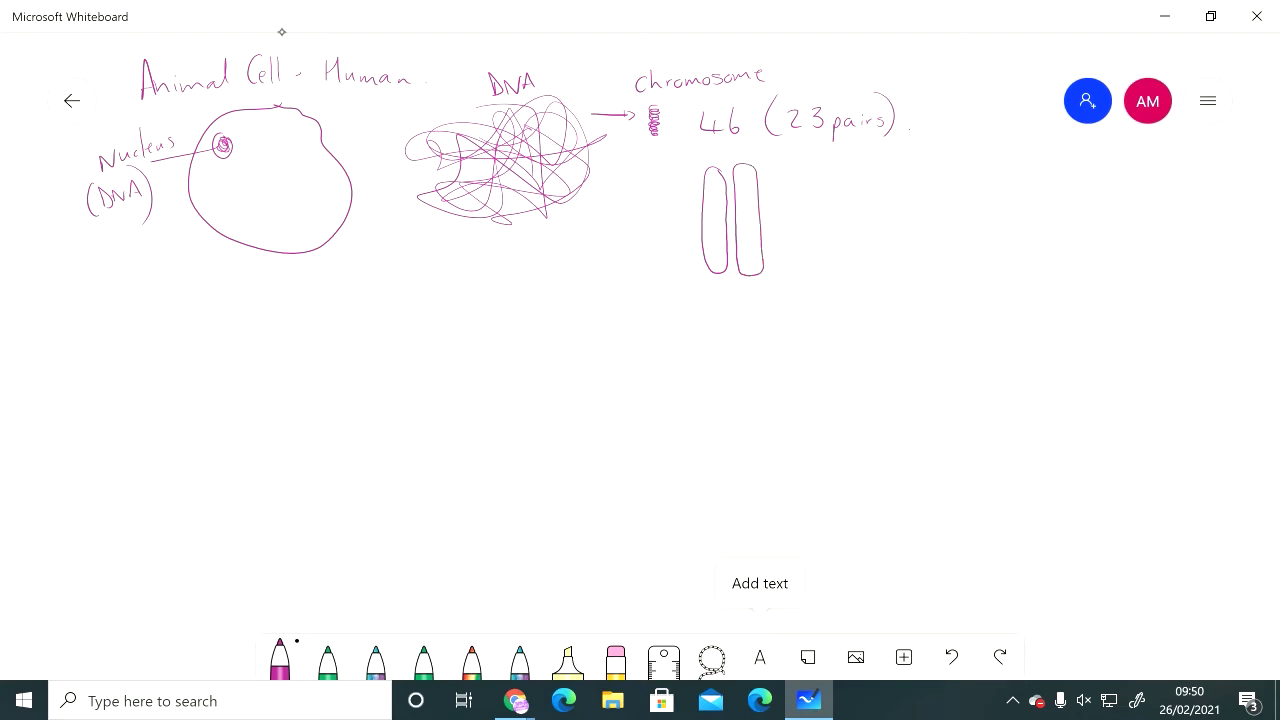
# Step: Label the chromosomes Mum and Dad and write 'Genes - Characteristic - freckles' beside them
pyautogui.moveTo(683, 162); pyautogui.dragTo(764, 158)
pyautogui.moveTo(760, 190); pyautogui.dragTo(776, 189)
pyautogui.moveTo(788, 185)
pyautogui.mouseDown()
pyautogui.moveTo(996, 187)
pyautogui.moveTo(1004, 207)
pyautogui.moveTo(1020, 185)
pyautogui.mouseUp()
pyautogui.moveTo(1022, 187); pyautogui.dragTo(1032, 195)
pyautogui.moveTo(1042, 186); pyautogui.dragTo(1080, 195)
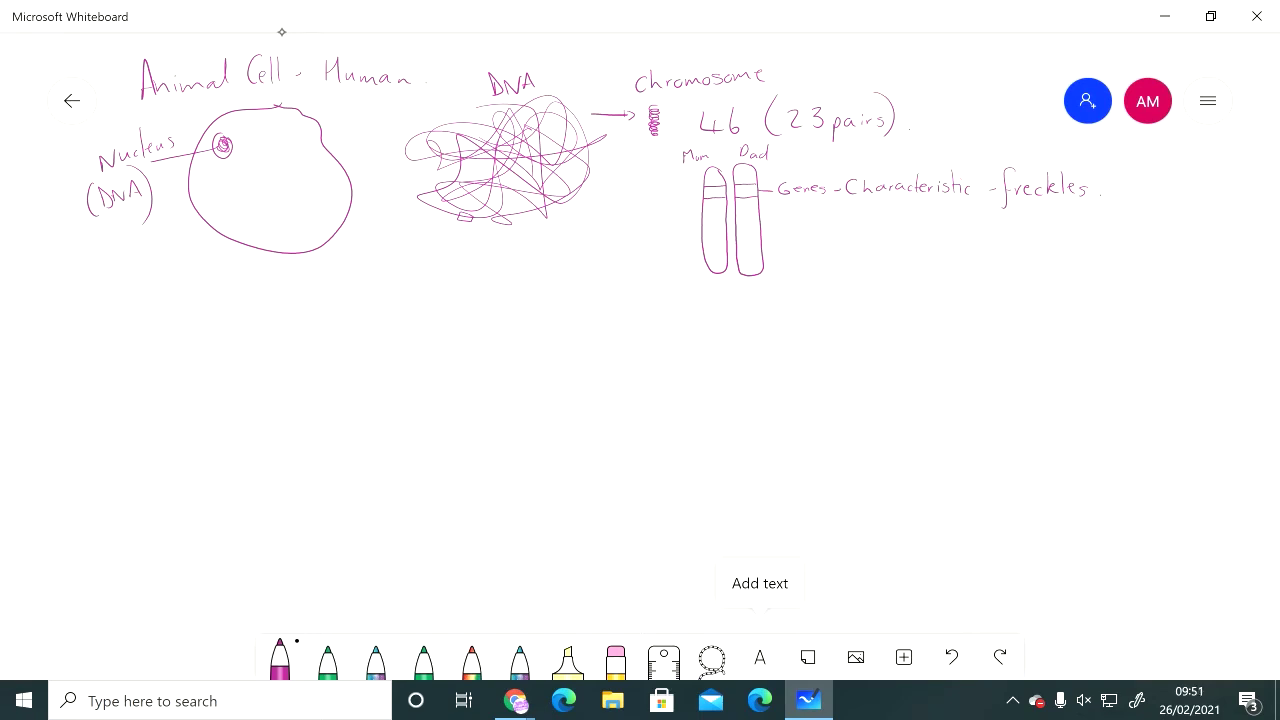
# Step: Write 'Versions "Alleles"' below the Genes note
pyautogui.moveTo(803, 206)
pyautogui.mouseDown()
pyautogui.moveTo(806, 238)
pyautogui.moveTo(945, 226)
pyautogui.mouseUp()
pyautogui.moveTo(953, 236)
pyautogui.mouseDown()
pyautogui.moveTo(958, 213)
pyautogui.moveTo(962, 234)
pyautogui.mouseUp()
pyautogui.moveTo(968, 216); pyautogui.dragTo(978, 236)
pyautogui.moveTo(983, 214)
pyautogui.mouseDown()
pyautogui.moveTo(984, 236)
pyautogui.moveTo(1007, 222)
pyautogui.mouseUp()
pyautogui.moveTo(1015, 214); pyautogui.dragTo(1014, 222)
# Step: Draw the first box pair with two crosses and label it 'No freckles'
pyautogui.moveTo(647, 323)
pyautogui.mouseDown()
pyautogui.moveTo(688, 341)
pyautogui.moveTo(738, 320)
pyautogui.moveTo(744, 342)
pyautogui.mouseUp()
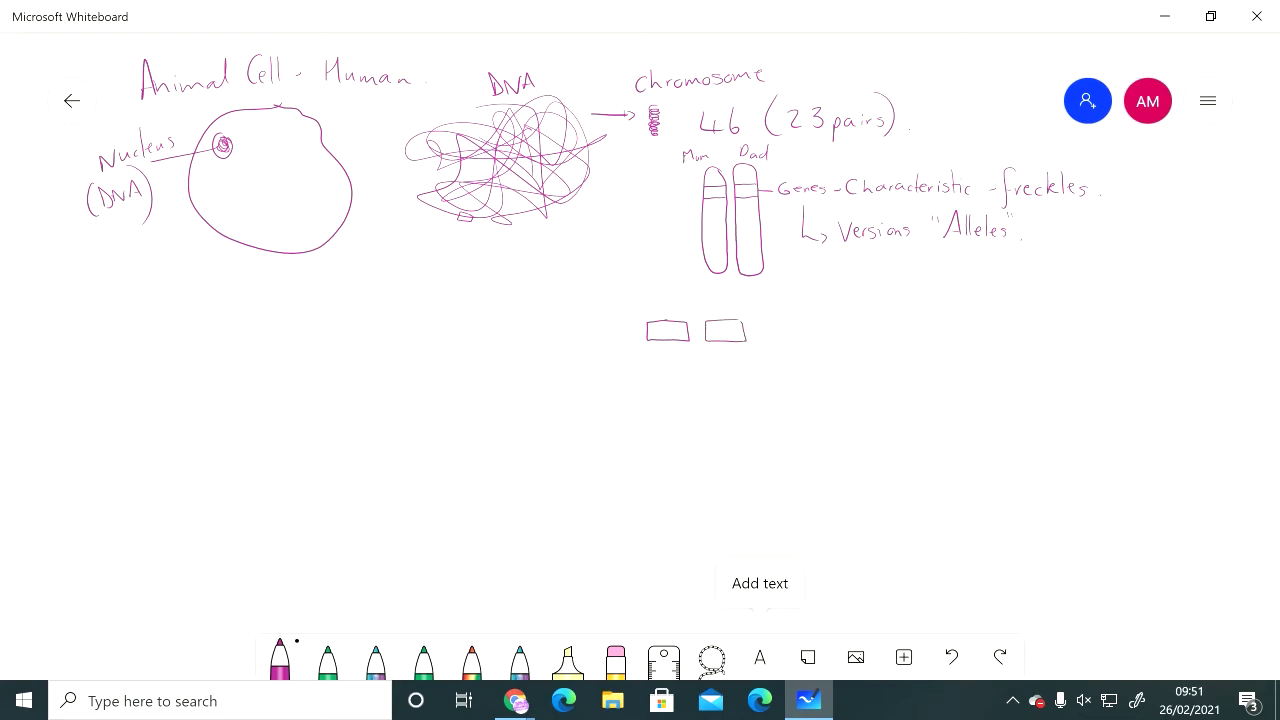
pyautogui.moveTo(655, 302)
pyautogui.mouseDown()
pyautogui.moveTo(729, 311)
pyautogui.moveTo(717, 311)
pyautogui.mouseUp()
pyautogui.moveTo(655, 383)
pyautogui.mouseDown()
pyautogui.moveTo(667, 366)
pyautogui.moveTo(691, 390)
pyautogui.moveTo(705, 368)
pyautogui.moveTo(710, 380)
pyautogui.mouseUp()
pyautogui.moveTo(715, 370); pyautogui.dragTo(720, 381)
pyautogui.moveTo(726, 368); pyautogui.dragTo(746, 381)
pyautogui.moveTo(753, 369); pyautogui.dragTo(748, 382)
pyautogui.moveTo(858, 321)
pyautogui.mouseDown()
pyautogui.moveTo(831, 326)
pyautogui.moveTo(872, 345)
pyautogui.moveTo(870, 322)
pyautogui.moveTo(898, 347)
pyautogui.moveTo(925, 329)
pyautogui.mouseUp()
# Step: Mark the second box pair with a cross and label it 'No freckles'
pyautogui.moveTo(848, 305); pyautogui.dragTo(859, 317)
pyautogui.moveTo(859, 304)
pyautogui.mouseDown()
pyautogui.moveTo(847, 317)
pyautogui.moveTo(904, 316)
pyautogui.moveTo(921, 286)
pyautogui.mouseUp()
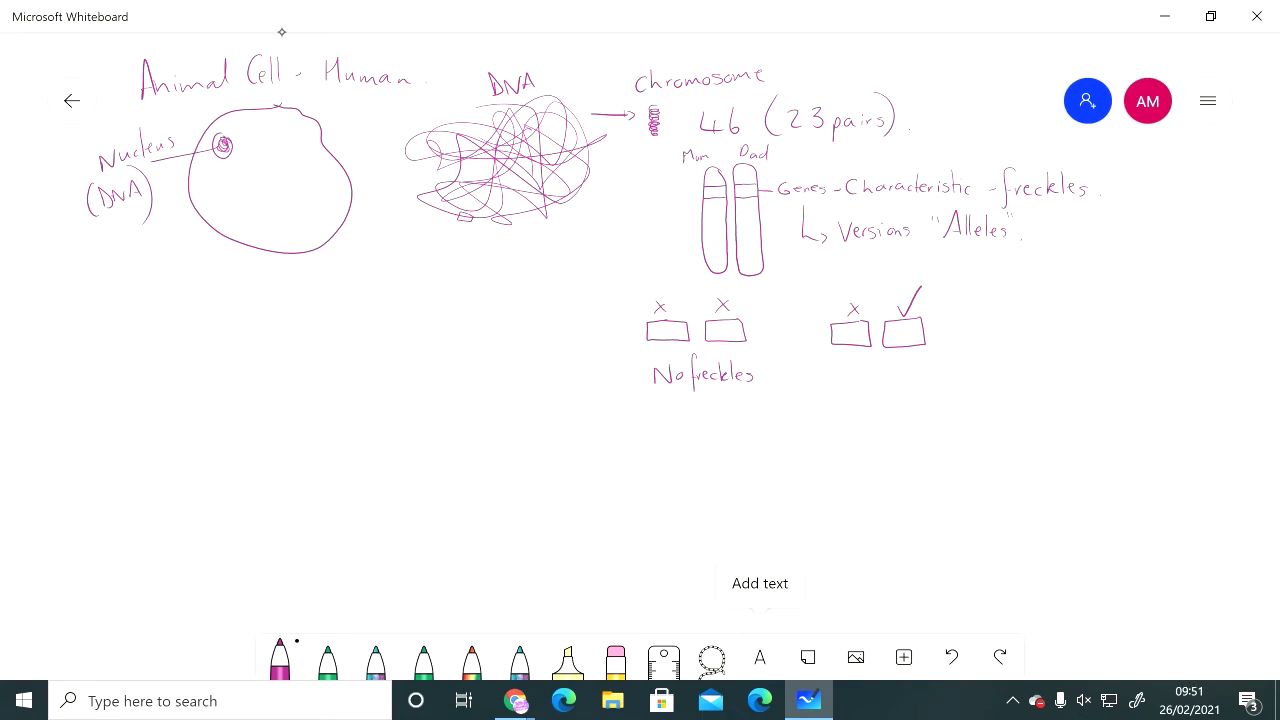
pyautogui.moveTo(844, 388)
pyautogui.mouseDown()
pyautogui.moveTo(860, 367)
pyautogui.moveTo(878, 390)
pyautogui.moveTo(895, 371)
pyautogui.moveTo(918, 382)
pyautogui.mouseUp()
pyautogui.moveTo(920, 376); pyautogui.dragTo(932, 381)
# Step: Draw the third pair with ticks, label it 'Freckles.', and frame the middle pair
pyautogui.moveTo(1018, 313)
pyautogui.mouseDown()
pyautogui.moveTo(1036, 340)
pyautogui.moveTo(1030, 290)
pyautogui.moveTo(1056, 339)
pyautogui.moveTo(1104, 314)
pyautogui.moveTo(1088, 305)
pyautogui.moveTo(1087, 265)
pyautogui.mouseUp()
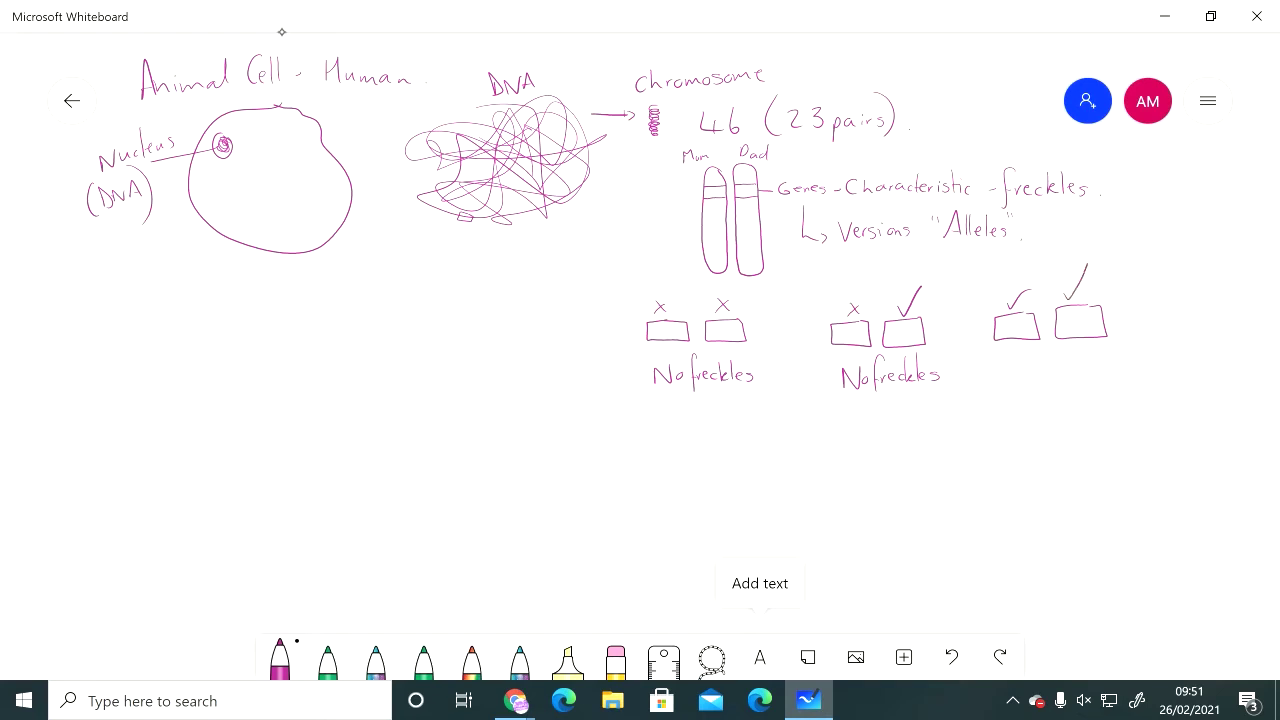
pyautogui.moveTo(1029, 353)
pyautogui.mouseDown()
pyautogui.moveTo(1019, 378)
pyautogui.moveTo(1054, 377)
pyautogui.mouseUp()
pyautogui.moveTo(1061, 352)
pyautogui.mouseDown()
pyautogui.moveTo(1062, 378)
pyautogui.moveTo(1089, 376)
pyautogui.mouseUp()
pyautogui.click(1103, 371)
pyautogui.moveTo(974, 272)
pyautogui.mouseDown()
pyautogui.moveTo(812, 328)
pyautogui.moveTo(848, 394)
pyautogui.moveTo(948, 396)
pyautogui.moveTo(962, 282)
pyautogui.mouseUp()
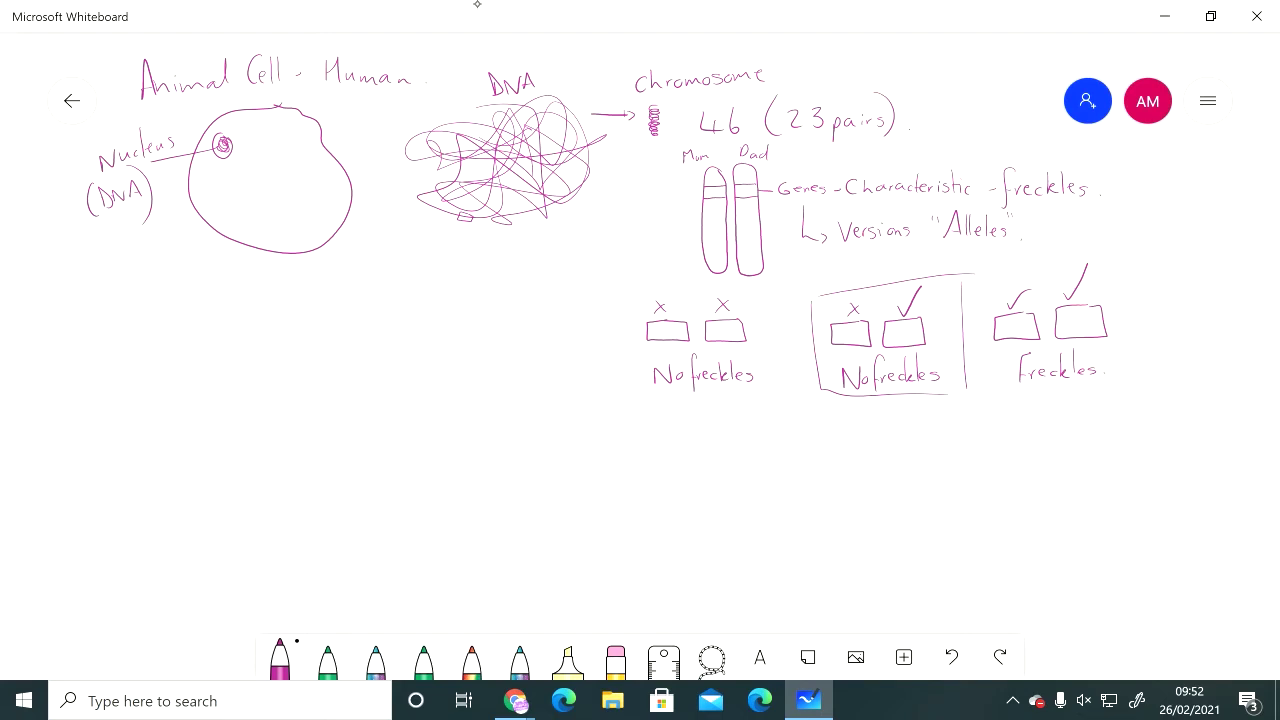
# Step: Write 'No freckles - Dominant allele' below the allele boxes
pyautogui.moveTo(806, 466)
pyautogui.mouseDown()
pyautogui.moveTo(830, 434)
pyautogui.moveTo(863, 466)
pyautogui.moveTo(878, 446)
pyautogui.moveTo(892, 456)
pyautogui.mouseUp()
pyautogui.moveTo(904, 426); pyautogui.dragTo(914, 454)
pyautogui.moveTo(914, 426)
pyautogui.mouseDown()
pyautogui.moveTo(916, 452)
pyautogui.moveTo(930, 452)
pyautogui.mouseUp()
pyautogui.moveTo(932, 446); pyautogui.dragTo(966, 448)
pyautogui.moveTo(988, 418); pyautogui.dragTo(994, 458)
pyautogui.moveTo(1002, 446); pyautogui.dragTo(1036, 453)
pyautogui.moveTo(1042, 443)
pyautogui.mouseDown()
pyautogui.moveTo(1086, 452)
pyautogui.moveTo(1094, 438)
pyautogui.mouseUp()
pyautogui.click(1065, 451)
pyautogui.moveTo(1108, 444); pyautogui.dragTo(1123, 450)
pyautogui.moveTo(1132, 442); pyautogui.dragTo(1152, 449)
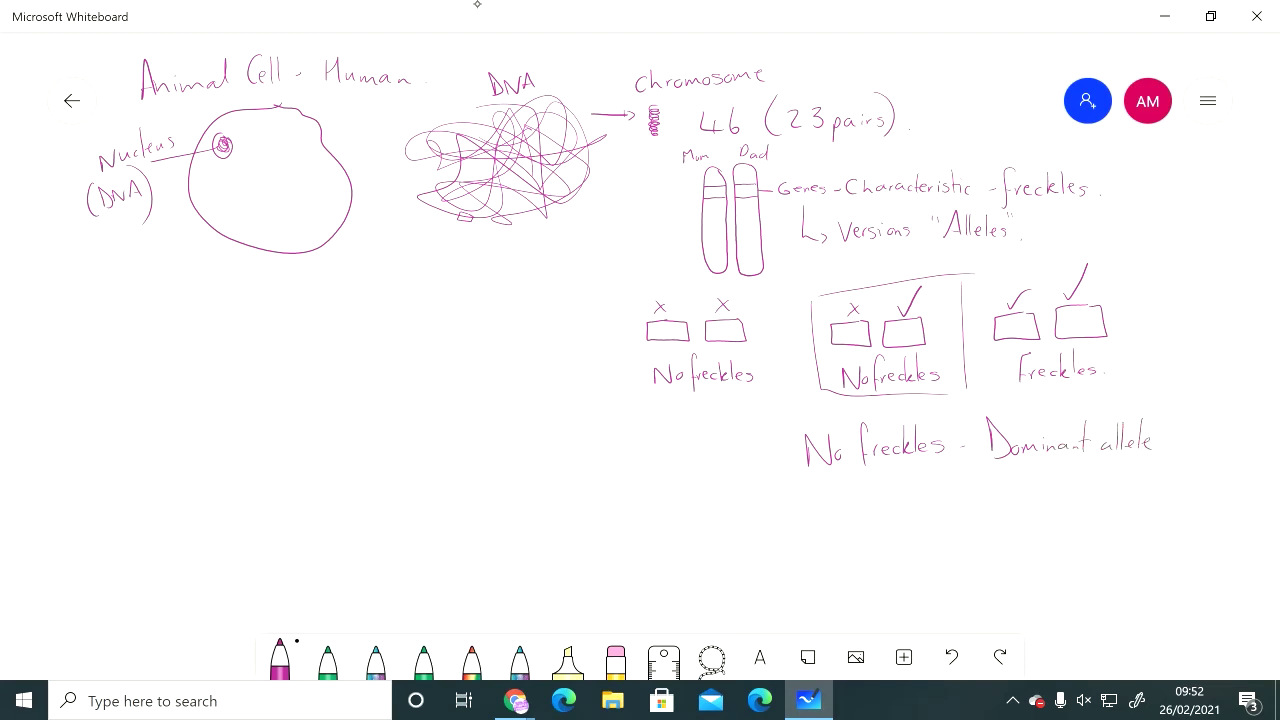
# Step: Begin the second note with 'Have freckles -' beneath the first one
pyautogui.moveTo(810, 490)
pyautogui.mouseDown()
pyautogui.moveTo(810, 511)
pyautogui.moveTo(818, 499)
pyautogui.mouseUp()
pyautogui.moveTo(818, 490); pyautogui.dragTo(829, 510)
pyautogui.moveTo(832, 497); pyautogui.dragTo(871, 513)
pyautogui.moveTo(868, 496); pyautogui.dragTo(888, 500)
pyautogui.moveTo(891, 503); pyautogui.dragTo(903, 507)
pyautogui.moveTo(911, 472); pyautogui.dragTo(913, 503)
pyautogui.moveTo(925, 480); pyautogui.dragTo(931, 500)
pyautogui.moveTo(934, 483); pyautogui.dragTo(942, 499)
pyautogui.moveTo(945, 494); pyautogui.dragTo(943, 505)
pyautogui.moveTo(964, 492); pyautogui.dragTo(969, 492)
# Step: Finish the second note with 'Recessive allele.'
pyautogui.moveTo(997, 472); pyautogui.dragTo(997, 504)
pyautogui.moveTo(998, 474)
pyautogui.mouseDown()
pyautogui.moveTo(1012, 503)
pyautogui.moveTo(1038, 498)
pyautogui.mouseUp()
pyautogui.moveTo(1047, 489)
pyautogui.mouseDown()
pyautogui.moveTo(1040, 498)
pyautogui.moveTo(1065, 497)
pyautogui.mouseUp()
pyautogui.moveTo(1069, 487); pyautogui.dragTo(1084, 494)
pyautogui.moveTo(1106, 487); pyautogui.dragTo(1118, 491)
pyautogui.moveTo(1124, 466)
pyautogui.mouseDown()
pyautogui.moveTo(1123, 488)
pyautogui.moveTo(1142, 490)
pyautogui.mouseUp()
pyautogui.moveTo(1150, 464)
pyautogui.mouseDown()
pyautogui.moveTo(1147, 492)
pyautogui.moveTo(1160, 490)
pyautogui.mouseUp()
pyautogui.moveTo(1176, 489); pyautogui.dragTo(1177, 491)
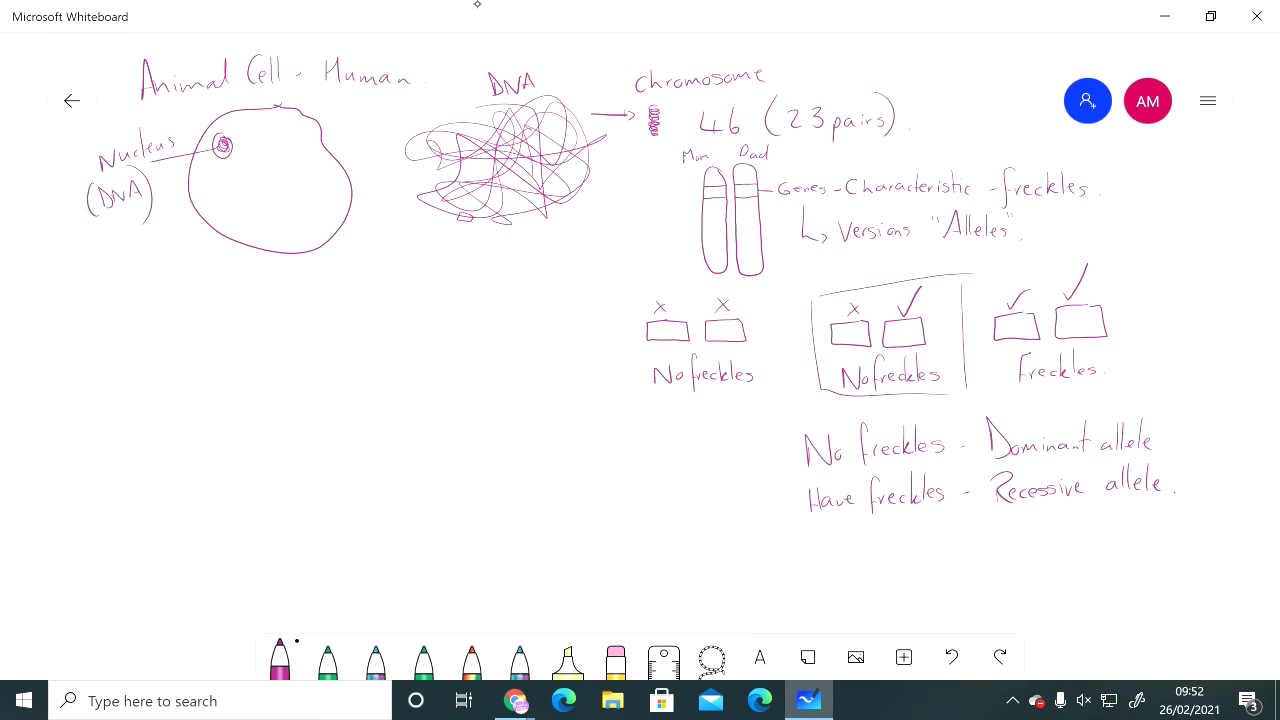
# Step: Draw a hatched box below the cell, labelled 'No freckles' above and R below
pyautogui.moveTo(244, 310)
pyautogui.mouseDown()
pyautogui.moveTo(174, 365)
pyautogui.moveTo(242, 309)
pyautogui.mouseUp()
pyautogui.moveTo(240, 318)
pyautogui.mouseDown()
pyautogui.moveTo(194, 342)
pyautogui.moveTo(238, 352)
pyautogui.moveTo(178, 358)
pyautogui.mouseUp()
pyautogui.moveTo(158, 300)
pyautogui.mouseDown()
pyautogui.moveTo(177, 283)
pyautogui.moveTo(196, 304)
pyautogui.moveTo(212, 290)
pyautogui.moveTo(226, 299)
pyautogui.mouseUp()
pyautogui.moveTo(234, 274); pyautogui.dragTo(236, 300)
pyautogui.moveTo(244, 286); pyautogui.dragTo(246, 297)
pyautogui.moveTo(253, 292); pyautogui.dragTo(258, 288)
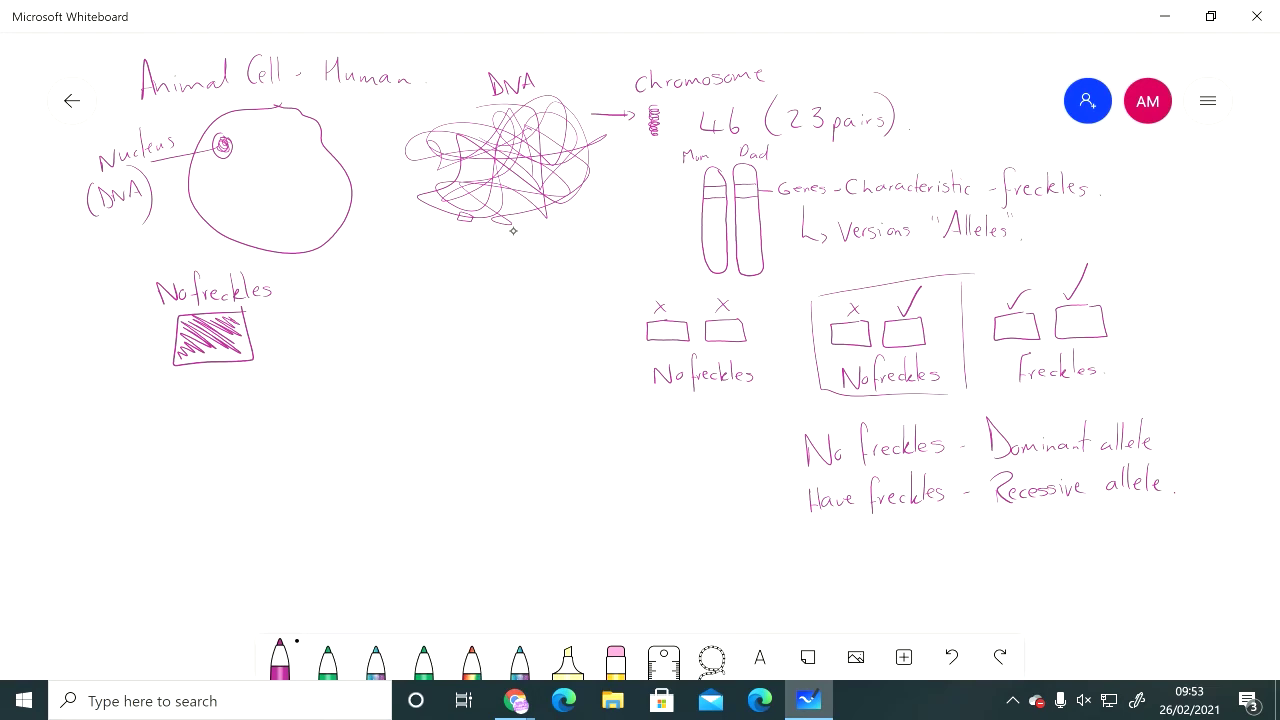
pyautogui.moveTo(205, 368)
pyautogui.mouseDown()
pyautogui.moveTo(205, 398)
pyautogui.moveTo(207, 384)
pyautogui.moveTo(221, 399)
pyautogui.mouseUp()
# Step: Draw an empty box beside it, labelled 'Yes freckles' above and r below
pyautogui.moveTo(284, 306)
pyautogui.mouseDown()
pyautogui.moveTo(336, 306)
pyautogui.moveTo(312, 358)
pyautogui.moveTo(364, 355)
pyautogui.mouseUp()
pyautogui.moveTo(364, 324); pyautogui.dragTo(364, 356)
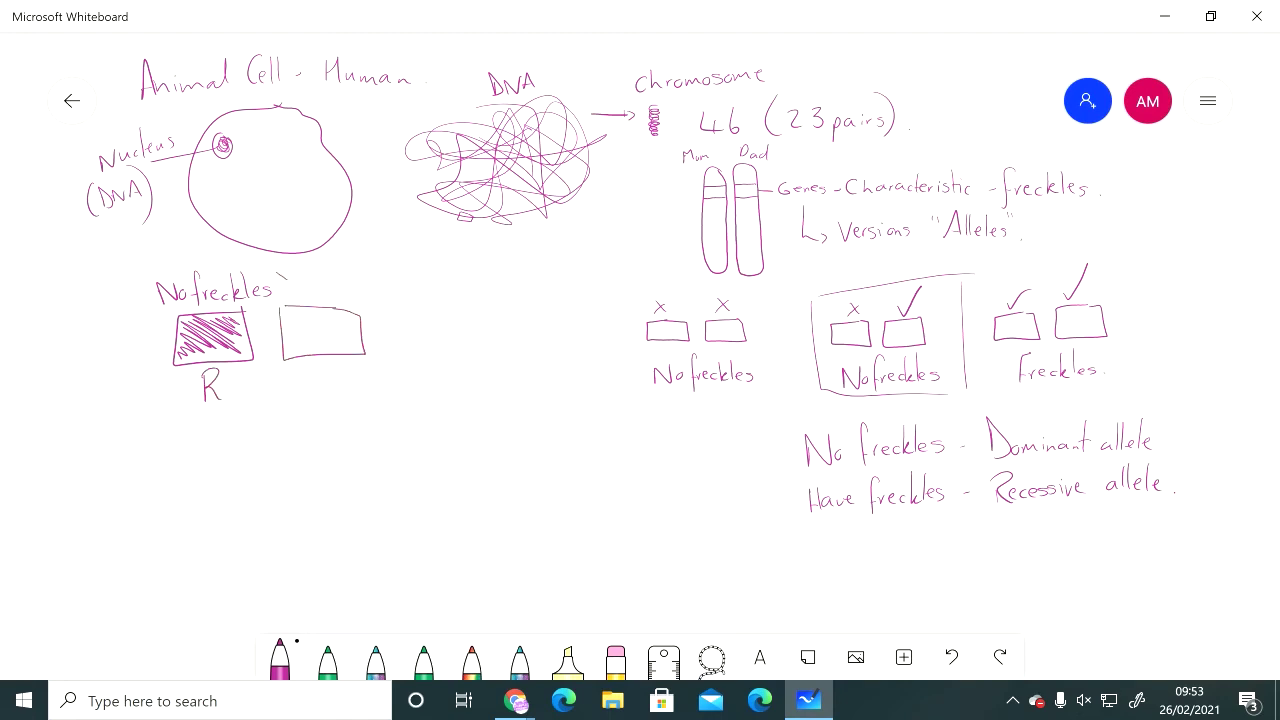
pyautogui.moveTo(283, 279); pyautogui.dragTo(288, 298)
pyautogui.moveTo(292, 290)
pyautogui.mouseDown()
pyautogui.moveTo(320, 306)
pyautogui.moveTo(350, 298)
pyautogui.mouseUp()
pyautogui.moveTo(354, 292); pyautogui.dragTo(378, 298)
pyautogui.moveTo(315, 379); pyautogui.dragTo(315, 387)
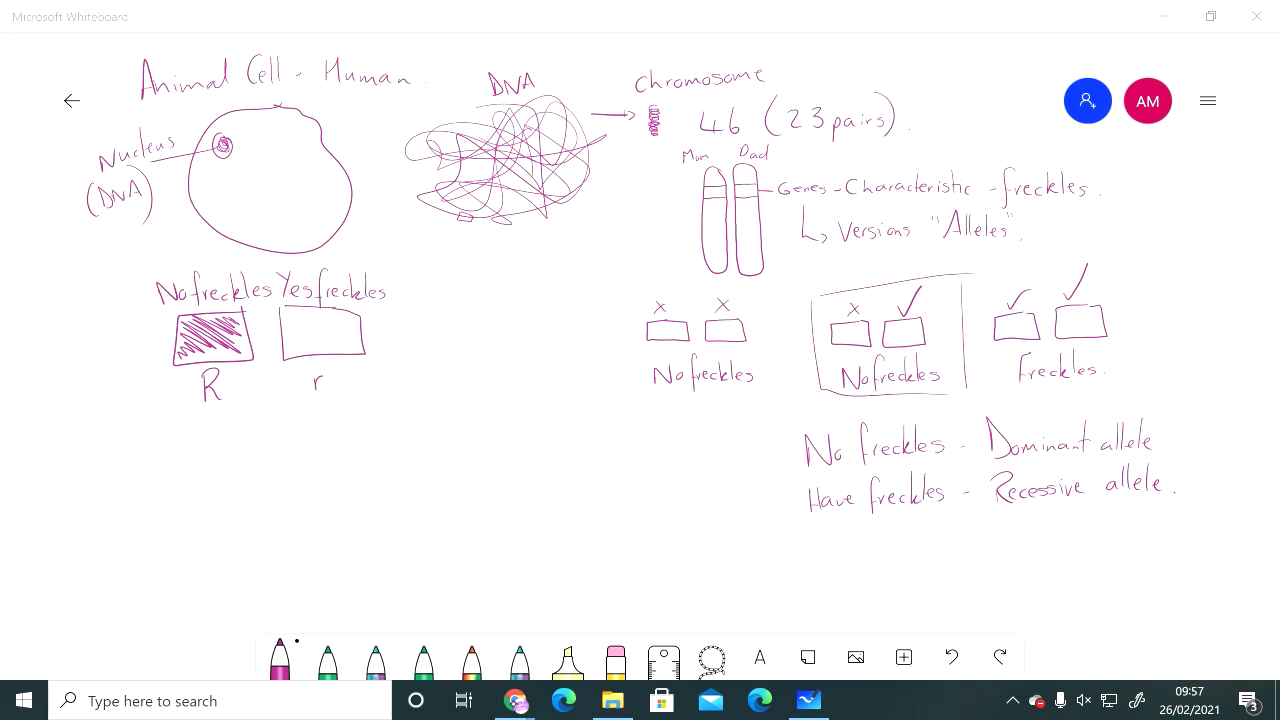
# Step: Bracket the two allele boxes together and write 'Mum' beside them
pyautogui.moveTo(390, 256); pyautogui.dragTo(414, 393)
pyautogui.moveTo(136, 260); pyautogui.dragTo(141, 412)
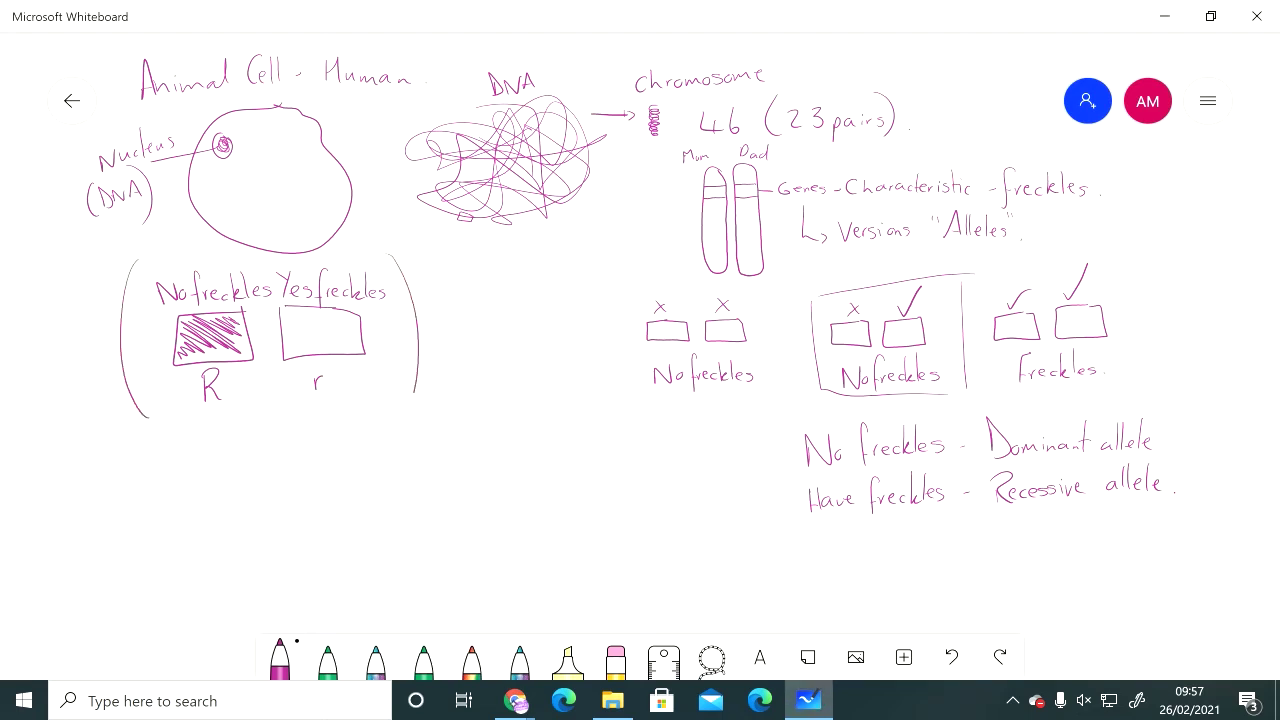
pyautogui.moveTo(432, 325); pyautogui.dragTo(458, 324)
# Step: Draw arrows from R and r down to two circles and letter each circle
pyautogui.moveTo(246, 372); pyautogui.dragTo(166, 464)
pyautogui.moveTo(298, 372)
pyautogui.mouseDown()
pyautogui.moveTo(328, 424)
pyautogui.moveTo(376, 447)
pyautogui.mouseUp()
pyautogui.moveTo(132, 482)
pyautogui.mouseDown()
pyautogui.moveTo(160, 548)
pyautogui.moveTo(128, 484)
pyautogui.mouseUp()
pyautogui.moveTo(378, 464)
pyautogui.mouseDown()
pyautogui.moveTo(402, 526)
pyautogui.moveTo(392, 466)
pyautogui.mouseUp()
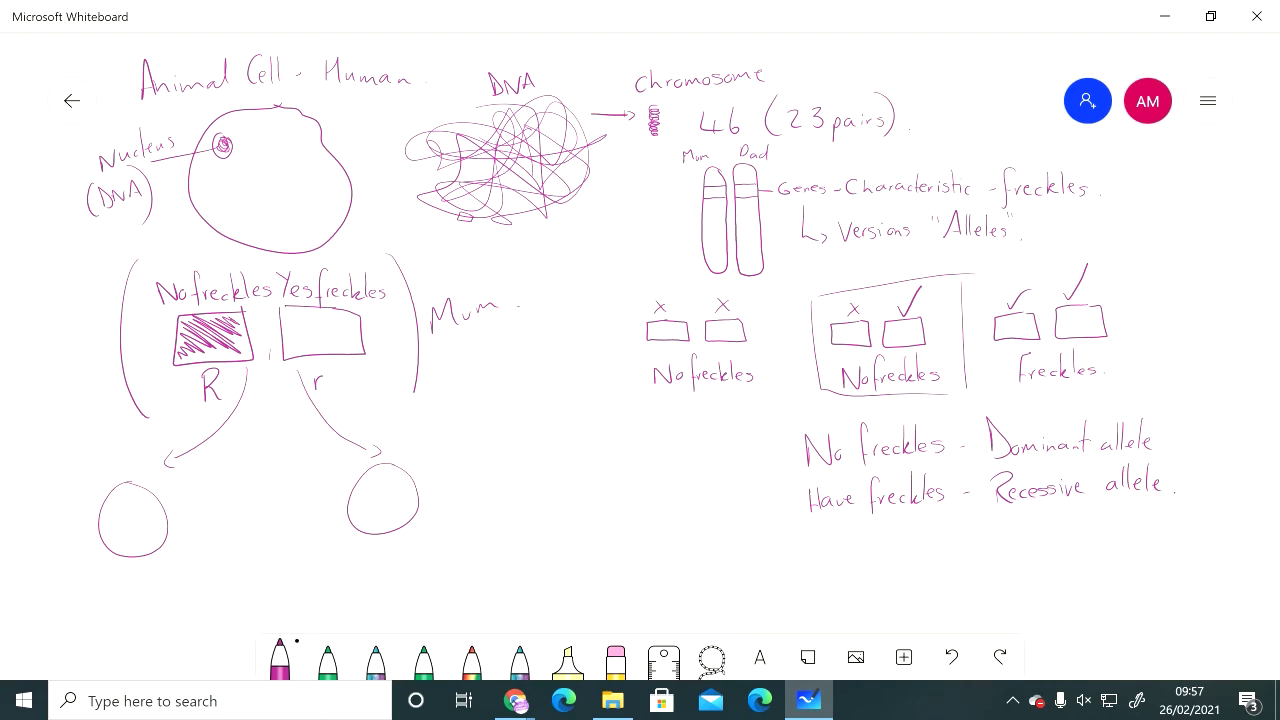
pyautogui.moveTo(385, 483); pyautogui.dragTo(382, 494)
pyautogui.moveTo(124, 520); pyautogui.dragTo(125, 512)
# Step: Write the heading 'Punnet Squares' further down the board
pyautogui.scroll(-2, 575, 425)
pyautogui.scroll(-4, 575, 425)
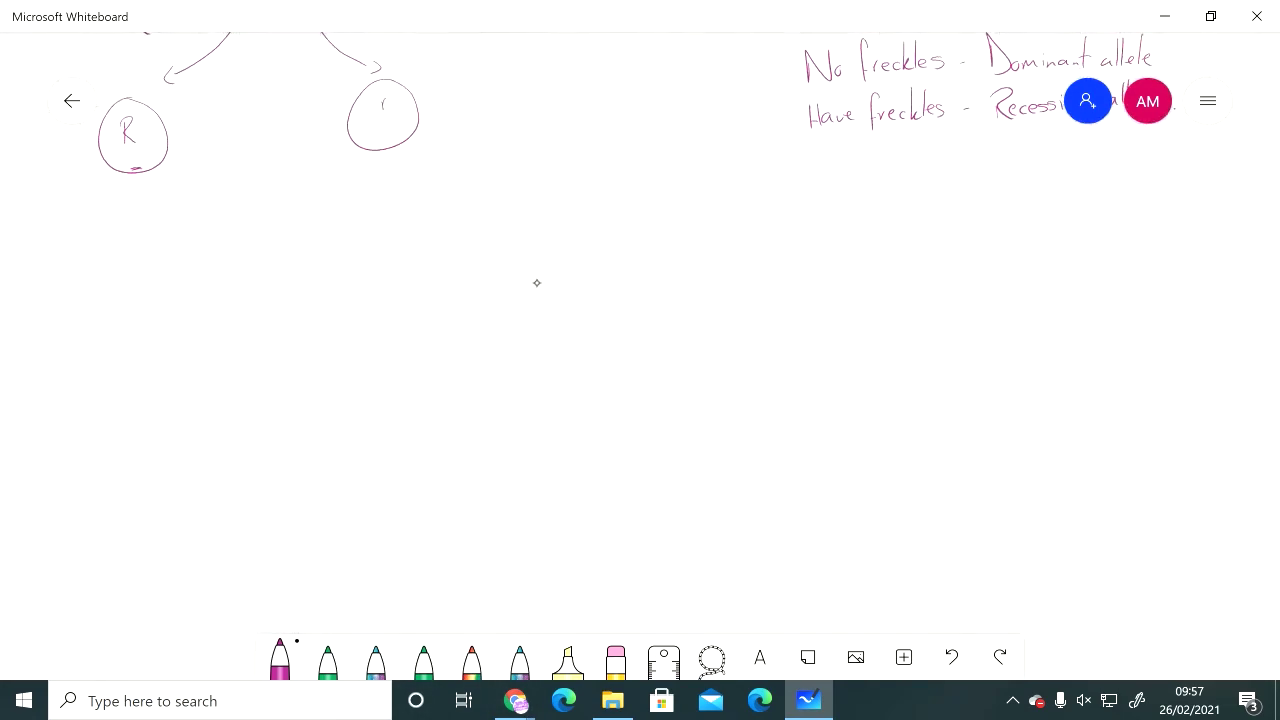
pyautogui.moveTo(185, 230)
pyautogui.mouseDown()
pyautogui.moveTo(190, 278)
pyautogui.moveTo(188, 258)
pyautogui.moveTo(260, 264)
pyautogui.mouseUp()
pyautogui.moveTo(265, 240)
pyautogui.mouseDown()
pyautogui.moveTo(266, 266)
pyautogui.moveTo(272, 248)
pyautogui.mouseUp()
pyautogui.moveTo(326, 222)
pyautogui.mouseDown()
pyautogui.moveTo(312, 262)
pyautogui.moveTo(344, 283)
pyautogui.moveTo(364, 250)
pyautogui.moveTo(402, 240)
pyautogui.mouseUp()
pyautogui.click(340, 242)
pyautogui.moveTo(421, 231); pyautogui.dragTo(178, 299)
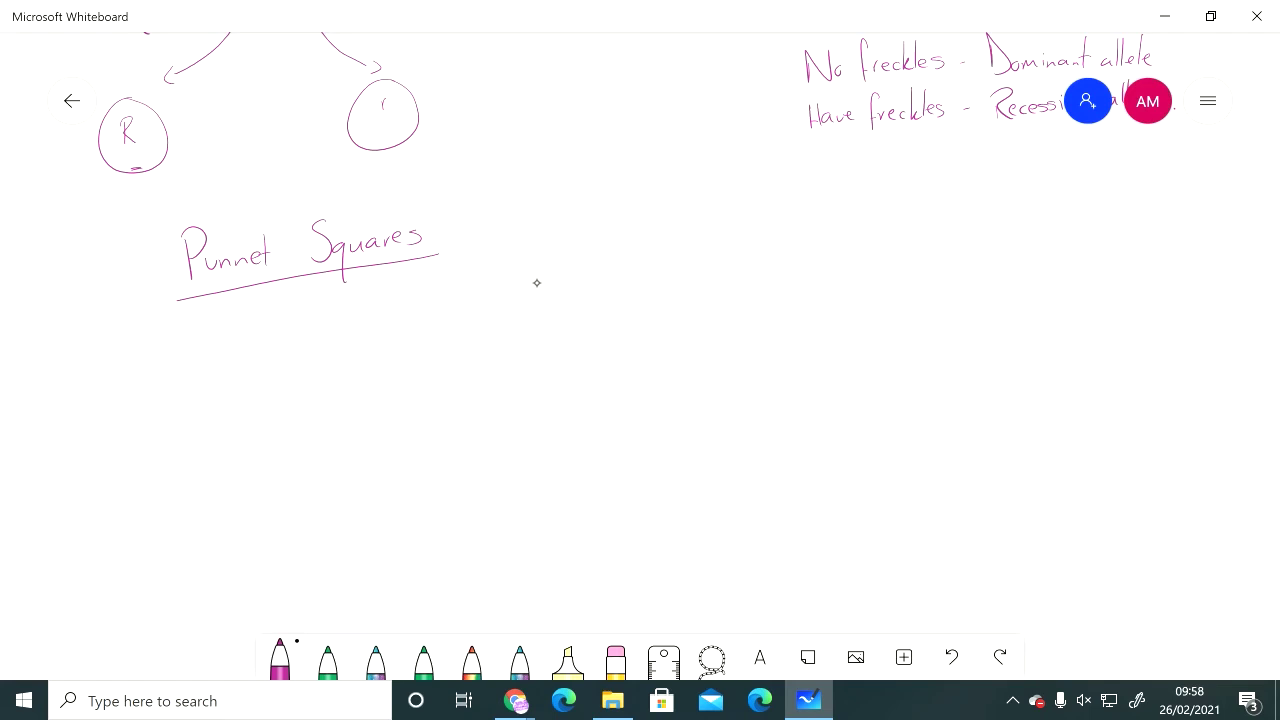
# Step: List the genotypes 'Mum : RR' and 'Dad : rr' under the heading
pyautogui.moveTo(273, 317); pyautogui.dragTo(336, 316)
pyautogui.moveTo(394, 284)
pyautogui.mouseDown()
pyautogui.moveTo(394, 307)
pyautogui.moveTo(417, 310)
pyautogui.mouseUp()
pyautogui.moveTo(418, 282); pyautogui.dragTo(419, 297)
pyautogui.moveTo(271, 339)
pyautogui.mouseDown()
pyautogui.moveTo(270, 372)
pyautogui.moveTo(302, 367)
pyautogui.moveTo(318, 336)
pyautogui.mouseUp()
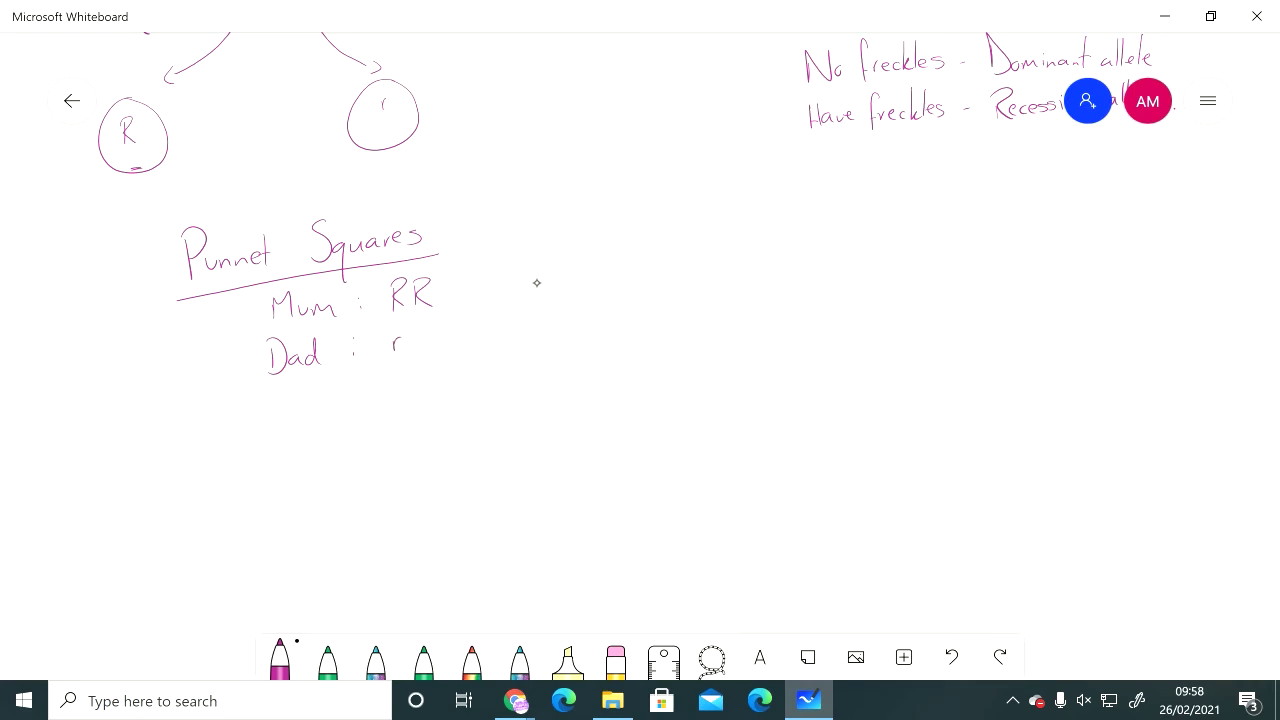
pyautogui.moveTo(411, 348); pyautogui.dragTo(420, 339)
# Step: Add '(No freckles)' and '(Has freckles)' after the genotypes, then draw crossing Punnett grid lines
pyautogui.moveTo(466, 270)
pyautogui.mouseDown()
pyautogui.moveTo(462, 306)
pyautogui.moveTo(493, 282)
pyautogui.moveTo(517, 305)
pyautogui.moveTo(538, 294)
pyautogui.mouseUp()
pyautogui.moveTo(548, 286); pyautogui.dragTo(560, 298)
pyautogui.moveTo(567, 283)
pyautogui.mouseDown()
pyautogui.moveTo(568, 298)
pyautogui.moveTo(599, 310)
pyautogui.mouseUp()
pyautogui.moveTo(470, 324); pyautogui.dragTo(465, 362)
pyautogui.moveTo(477, 340)
pyautogui.mouseDown()
pyautogui.moveTo(476, 358)
pyautogui.moveTo(505, 358)
pyautogui.mouseUp()
pyautogui.moveTo(524, 325)
pyautogui.mouseDown()
pyautogui.moveTo(519, 364)
pyautogui.moveTo(590, 352)
pyautogui.mouseUp()
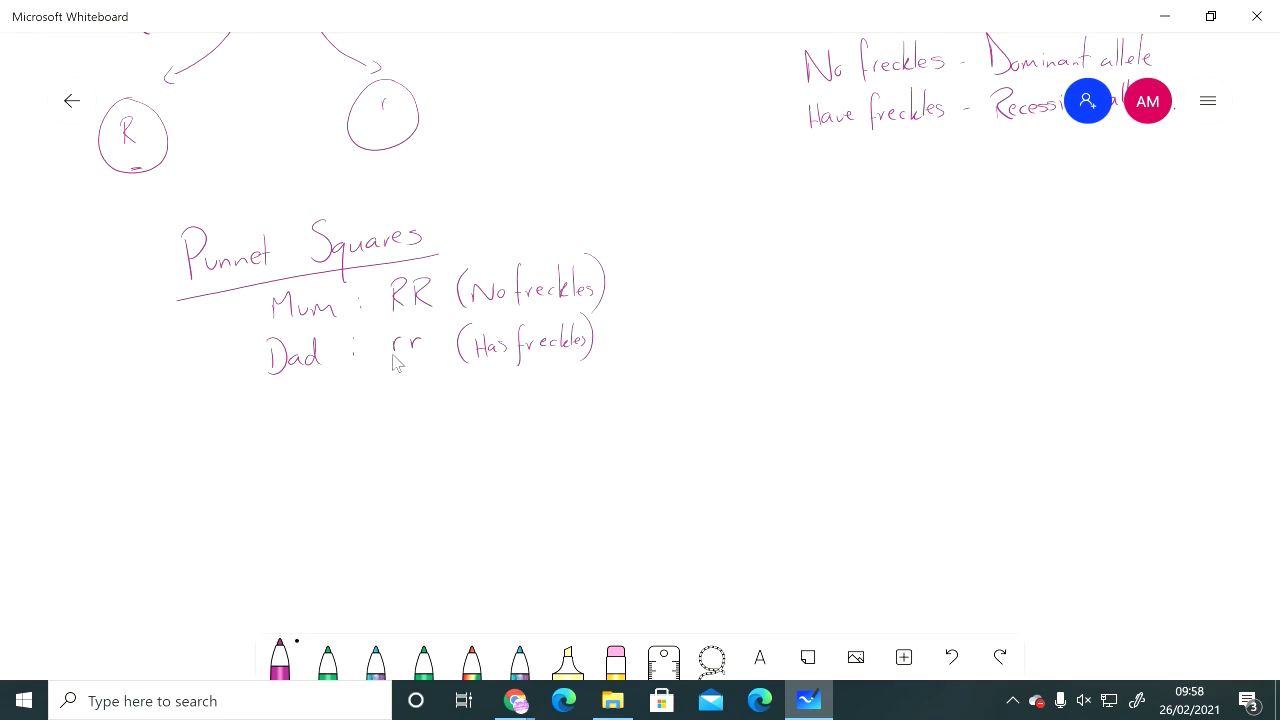
pyautogui.moveTo(553, 428); pyautogui.dragTo(296, 459)
pyautogui.moveTo(367, 397); pyautogui.dragTo(387, 558)
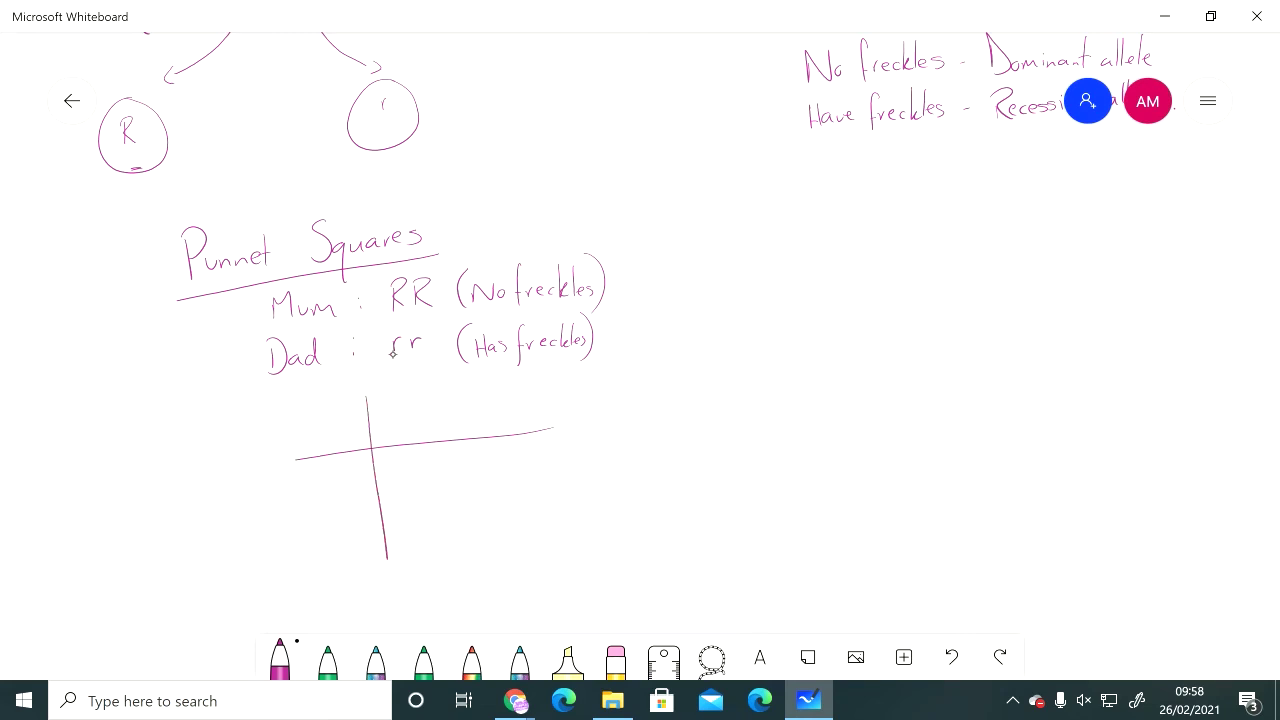
# Step: Label the grid with Mum's R, R across the top and Dad's r, r down the side
pyautogui.moveTo(396, 398)
pyautogui.mouseDown()
pyautogui.moveTo(398, 436)
pyautogui.moveTo(420, 432)
pyautogui.mouseUp()
pyautogui.moveTo(493, 388)
pyautogui.mouseDown()
pyautogui.moveTo(496, 424)
pyautogui.moveTo(517, 422)
pyautogui.mouseUp()
pyautogui.moveTo(317, 478)
pyautogui.mouseDown()
pyautogui.moveTo(318, 494)
pyautogui.moveTo(328, 480)
pyautogui.mouseUp()
pyautogui.moveTo(327, 545); pyautogui.dragTo(334, 548)
# Step: Fill all four cells of the Punnett square with Rr
pyautogui.click(379, 423)
pyautogui.click(351, 468)
pyautogui.moveTo(389, 458); pyautogui.dragTo(389, 486)
pyautogui.moveTo(390, 460)
pyautogui.mouseDown()
pyautogui.moveTo(400, 486)
pyautogui.moveTo(410, 472)
pyautogui.mouseUp()
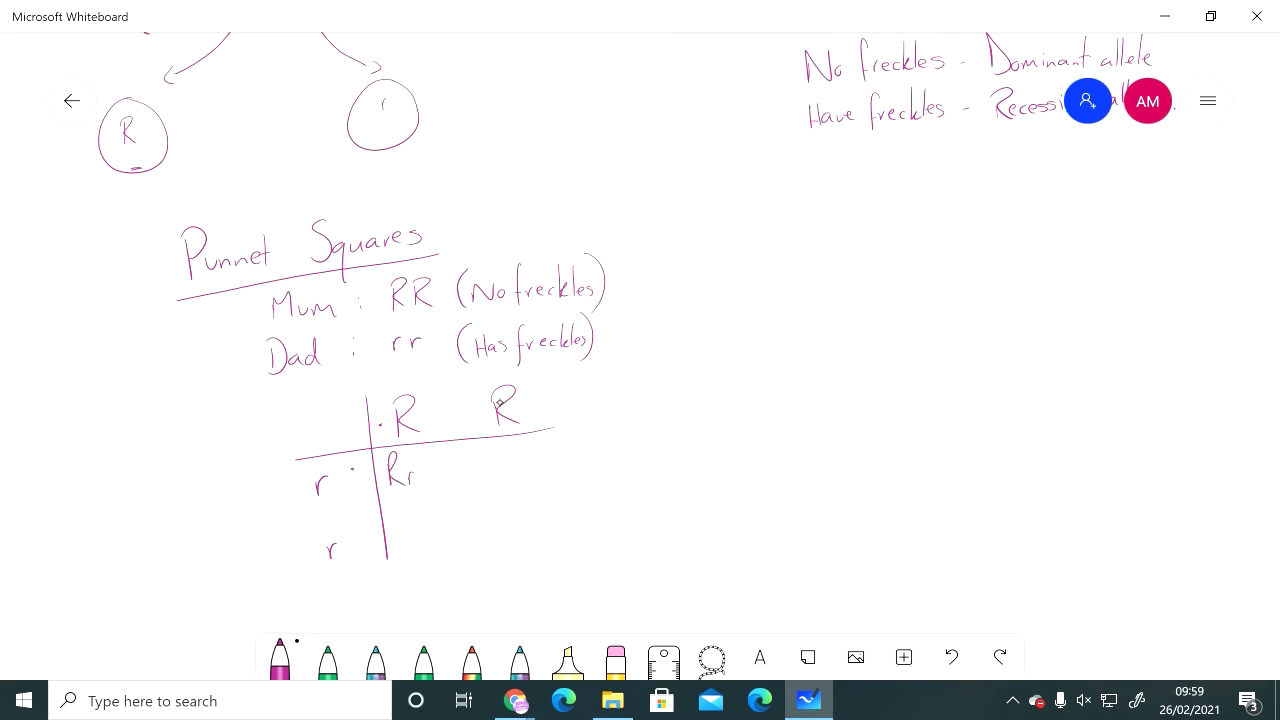
pyautogui.click(484, 416)
pyautogui.click(351, 485)
pyautogui.moveTo(486, 448)
pyautogui.mouseDown()
pyautogui.moveTo(488, 473)
pyautogui.moveTo(516, 459)
pyautogui.mouseUp()
pyautogui.click(369, 543)
pyautogui.moveTo(405, 526)
pyautogui.mouseDown()
pyautogui.moveTo(406, 548)
pyautogui.moveTo(421, 545)
pyautogui.mouseUp()
pyautogui.click(428, 539)
pyautogui.moveTo(490, 506)
pyautogui.mouseDown()
pyautogui.moveTo(490, 532)
pyautogui.moveTo(527, 517)
pyautogui.mouseUp()
# Step: Bracket the four results, circle Mum and Dad, and write the outcome Rr underlined
pyautogui.moveTo(546, 379)
pyautogui.mouseDown()
pyautogui.moveTo(590, 490)
pyautogui.moveTo(563, 563)
pyautogui.mouseUp()
pyautogui.moveTo(342, 298)
pyautogui.mouseDown()
pyautogui.moveTo(304, 408)
pyautogui.moveTo(218, 306)
pyautogui.moveTo(280, 280)
pyautogui.mouseUp()
pyautogui.moveTo(605, 424)
pyautogui.mouseDown()
pyautogui.moveTo(607, 475)
pyautogui.moveTo(633, 470)
pyautogui.mouseUp()
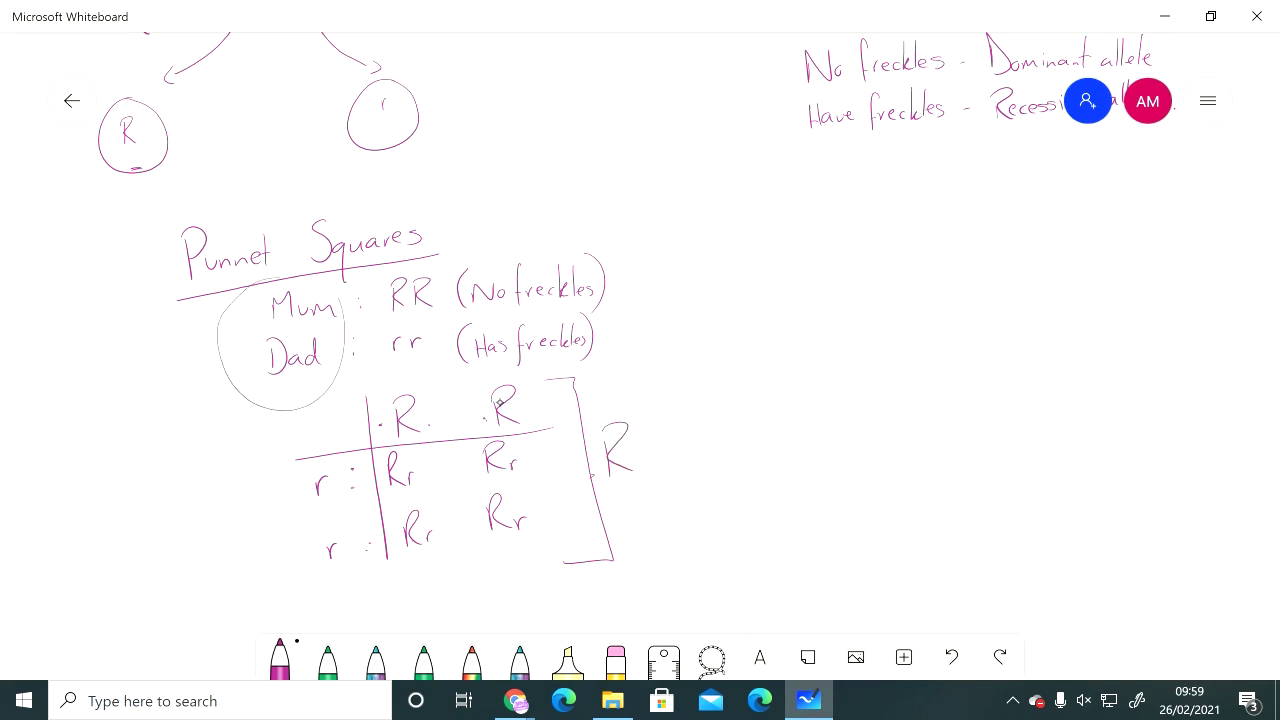
pyautogui.moveTo(617, 484); pyautogui.dragTo(652, 452)
pyautogui.moveTo(648, 486); pyautogui.dragTo(657, 485)
pyautogui.moveTo(631, 446); pyautogui.dragTo(636, 489)
pyautogui.moveTo(670, 410); pyautogui.dragTo(689, 492)
# Step: Write 'All offspring with' beside the bracketed outcome
pyautogui.moveTo(701, 446)
pyautogui.mouseDown()
pyautogui.moveTo(705, 415)
pyautogui.moveTo(711, 444)
pyautogui.mouseUp()
pyautogui.moveTo(716, 412); pyautogui.dragTo(724, 442)
pyautogui.moveTo(752, 424); pyautogui.dragTo(757, 462)
pyautogui.moveTo(776, 400)
pyautogui.mouseDown()
pyautogui.moveTo(770, 460)
pyautogui.moveTo(776, 435)
pyautogui.moveTo(792, 448)
pyautogui.moveTo(812, 424)
pyautogui.moveTo(815, 434)
pyautogui.mouseUp()
pyautogui.moveTo(823, 432)
pyautogui.mouseDown()
pyautogui.moveTo(846, 440)
pyautogui.moveTo(824, 460)
pyautogui.mouseUp()
pyautogui.moveTo(864, 414); pyautogui.dragTo(885, 428)
pyautogui.moveTo(891, 402); pyautogui.dragTo(893, 426)
pyautogui.moveTo(898, 386)
pyautogui.mouseDown()
pyautogui.moveTo(900, 424)
pyautogui.moveTo(914, 426)
pyautogui.mouseUp()
# Step: Finish the conclusion with 'no have freckles.' on the line below
pyautogui.moveTo(736, 504); pyautogui.dragTo(748, 502)
pyautogui.moveTo(758, 492); pyautogui.dragTo(820, 494)
pyautogui.moveTo(824, 490)
pyautogui.mouseDown()
pyautogui.moveTo(852, 504)
pyautogui.moveTo(870, 472)
pyautogui.mouseUp()
pyautogui.moveTo(872, 476); pyautogui.dragTo(884, 476)
pyautogui.moveTo(899, 442)
pyautogui.mouseDown()
pyautogui.moveTo(906, 482)
pyautogui.moveTo(928, 474)
pyautogui.mouseUp()
pyautogui.moveTo(936, 464); pyautogui.dragTo(932, 477)
pyautogui.click(944, 471)
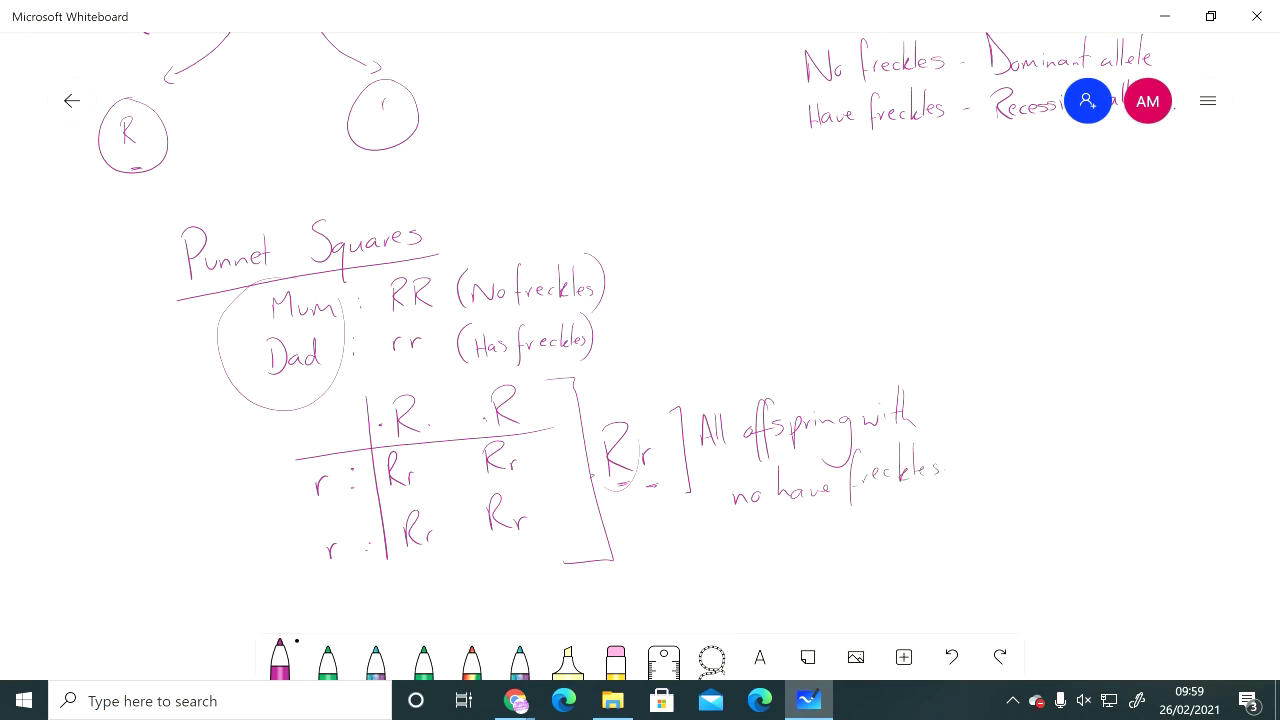
# Step: Move further down the canvas and write 'Mum : Rr' and 'Dad : Rr'
pyautogui.scroll(-5, 478, 540)
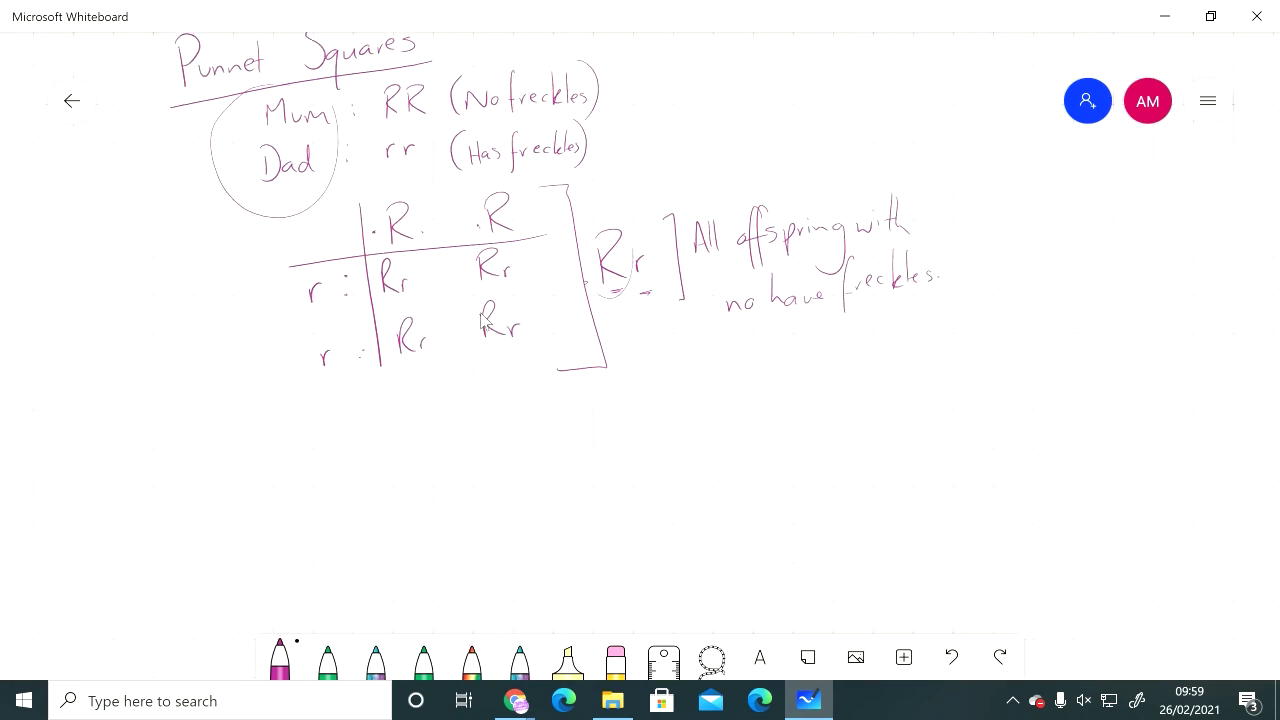
pyautogui.moveTo(223, 421)
pyautogui.mouseDown()
pyautogui.moveTo(224, 398)
pyautogui.moveTo(248, 418)
pyautogui.moveTo(297, 410)
pyautogui.mouseUp()
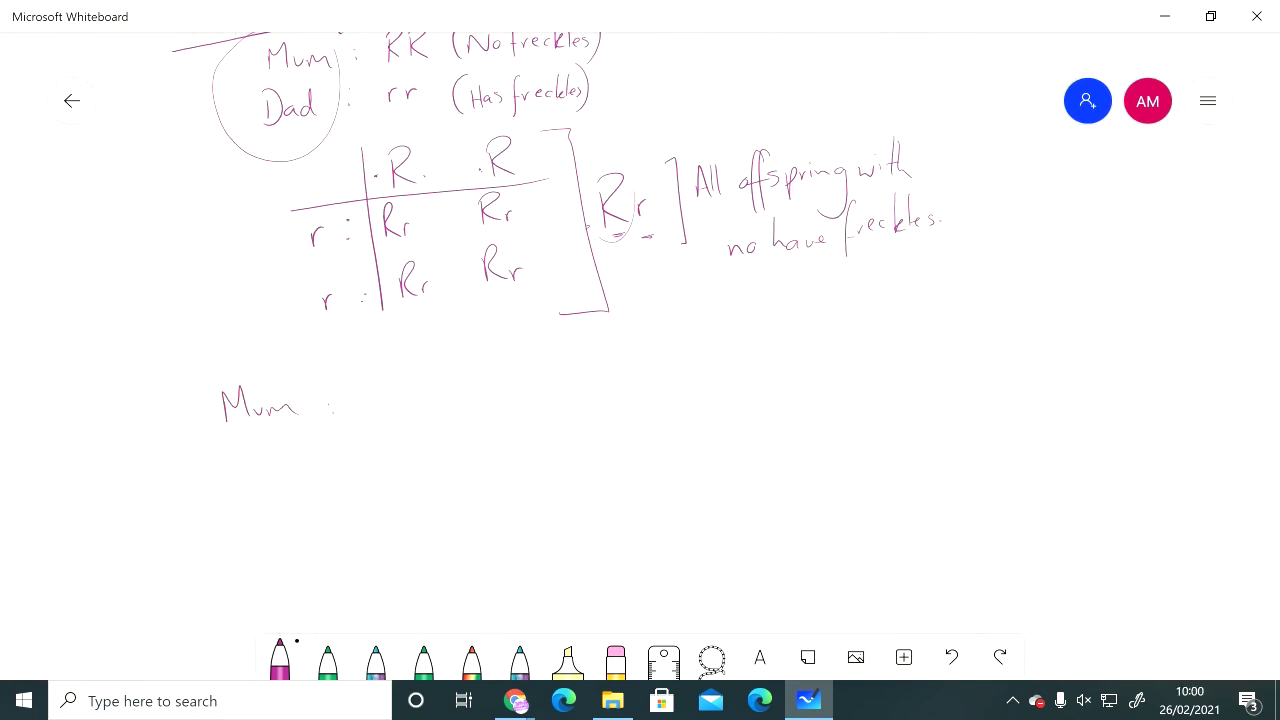
pyautogui.moveTo(374, 382)
pyautogui.mouseDown()
pyautogui.moveTo(374, 410)
pyautogui.moveTo(390, 409)
pyautogui.mouseUp()
pyautogui.moveTo(221, 474)
pyautogui.mouseDown()
pyautogui.moveTo(216, 516)
pyautogui.moveTo(252, 504)
pyautogui.mouseUp()
pyautogui.moveTo(270, 494)
pyautogui.mouseDown()
pyautogui.moveTo(260, 500)
pyautogui.moveTo(271, 500)
pyautogui.mouseUp()
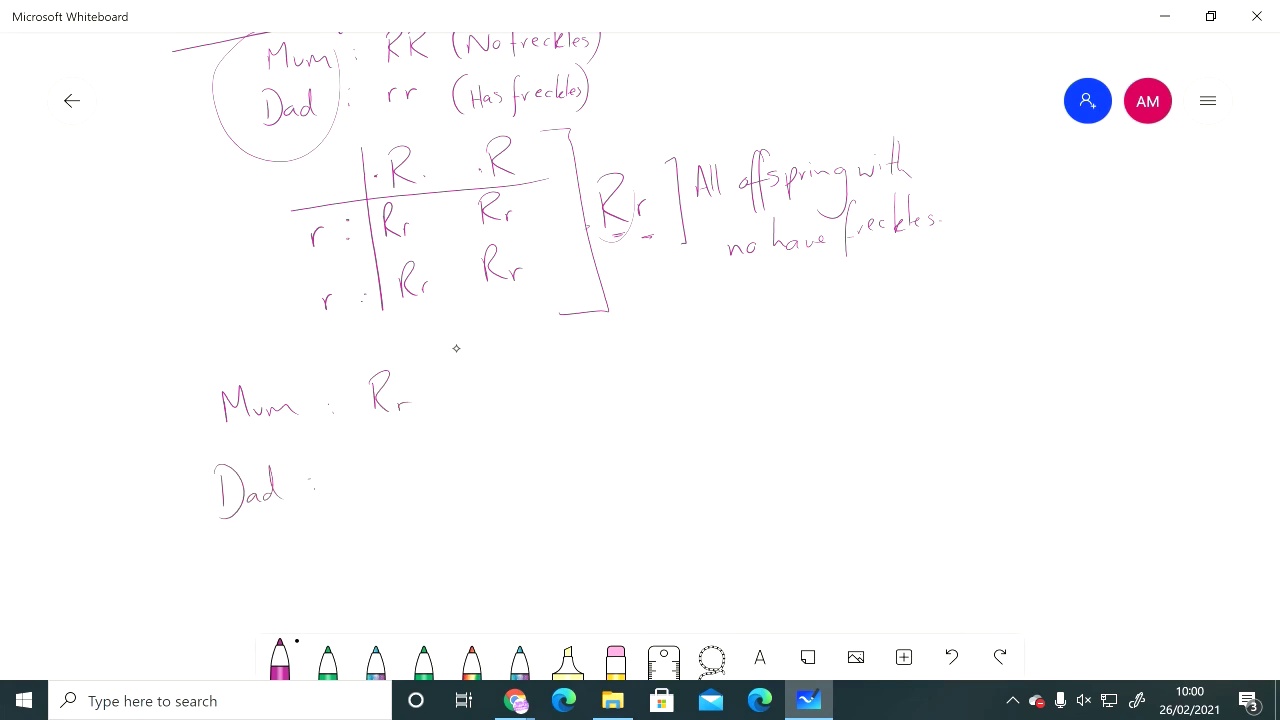
pyautogui.moveTo(374, 437)
pyautogui.mouseDown()
pyautogui.moveTo(376, 478)
pyautogui.moveTo(404, 476)
pyautogui.mouseUp()
# Step: Draw a second grid labelled R, r across the top and R, r down the side
pyautogui.moveTo(628, 376); pyautogui.dragTo(635, 545)
pyautogui.moveTo(822, 405); pyautogui.dragTo(569, 410)
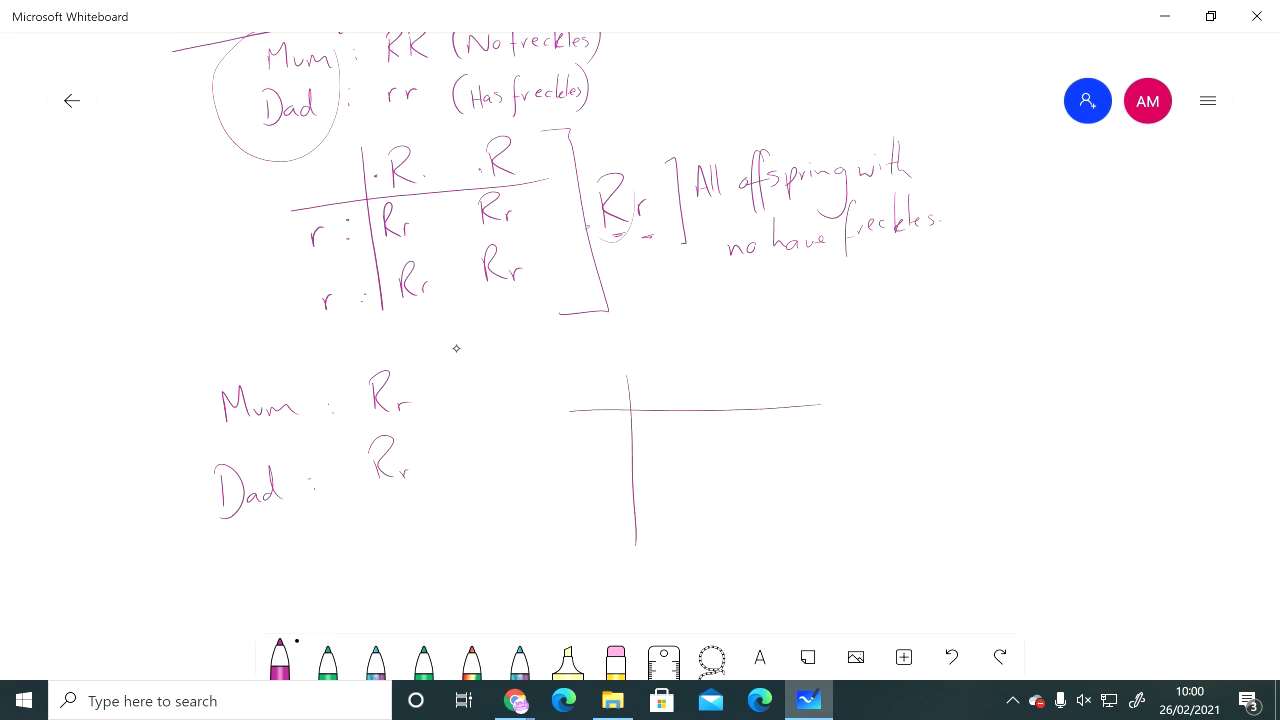
pyautogui.moveTo(645, 354); pyautogui.dragTo(646, 396)
pyautogui.moveTo(644, 354)
pyautogui.mouseDown()
pyautogui.moveTo(660, 358)
pyautogui.moveTo(660, 393)
pyautogui.mouseUp()
pyautogui.moveTo(740, 382); pyautogui.dragTo(751, 383)
pyautogui.moveTo(580, 438)
pyautogui.mouseDown()
pyautogui.moveTo(581, 466)
pyautogui.moveTo(601, 464)
pyautogui.mouseUp()
pyautogui.moveTo(588, 532); pyautogui.dragTo(596, 528)
# Step: Sketch circled R and r egg alleles with a sperm shape beneath them
pyautogui.moveTo(1036, 382); pyautogui.dragTo(1044, 414)
pyautogui.moveTo(1124, 380); pyautogui.dragTo(1127, 381)
pyautogui.moveTo(1054, 459); pyautogui.dragTo(980, 494)
pyautogui.moveTo(1054, 462); pyautogui.dragTo(1010, 487)
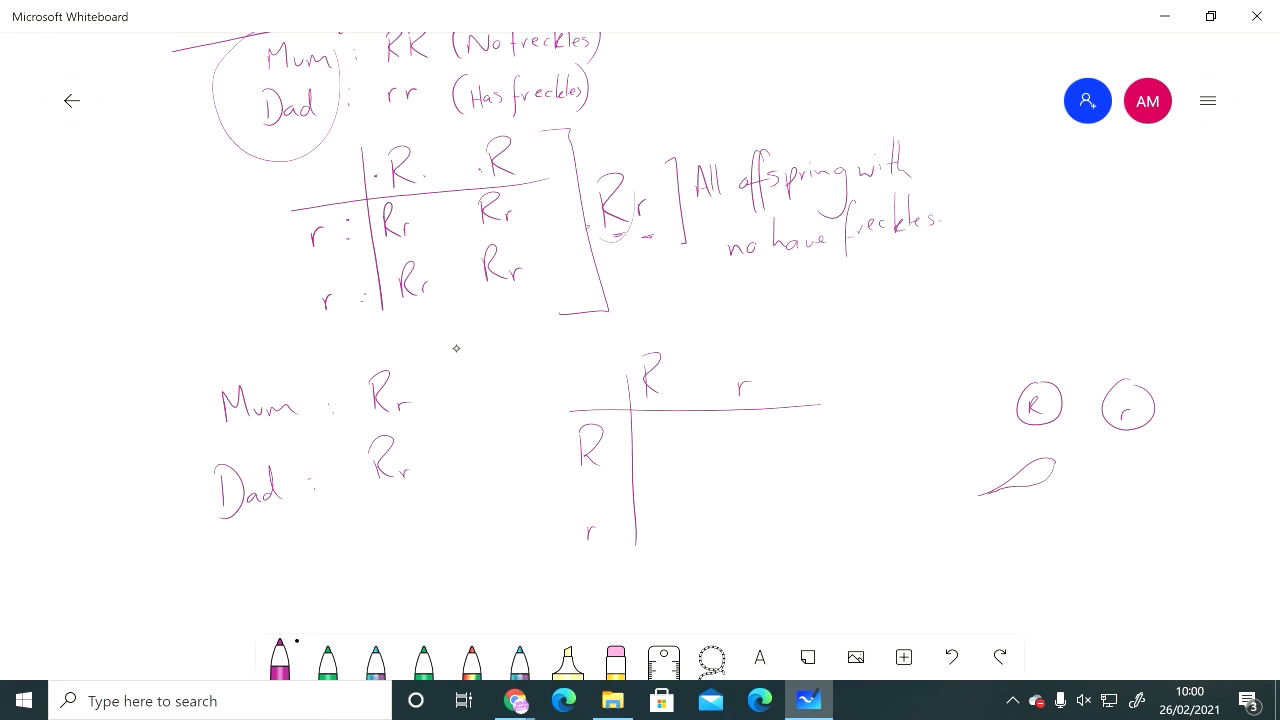
# Step: Add a second circled sperm sketch and fill the grid cells with RR, Rr, Rr and rr
pyautogui.moveTo(1104, 463)
pyautogui.mouseDown()
pyautogui.moveTo(1073, 509)
pyautogui.moveTo(1112, 480)
pyautogui.mouseUp()
pyautogui.moveTo(1068, 482); pyautogui.dragTo(1120, 500)
pyautogui.moveTo(640, 434)
pyautogui.mouseDown()
pyautogui.moveTo(640, 456)
pyautogui.moveTo(670, 454)
pyautogui.mouseUp()
pyautogui.moveTo(731, 418); pyautogui.dragTo(746, 446)
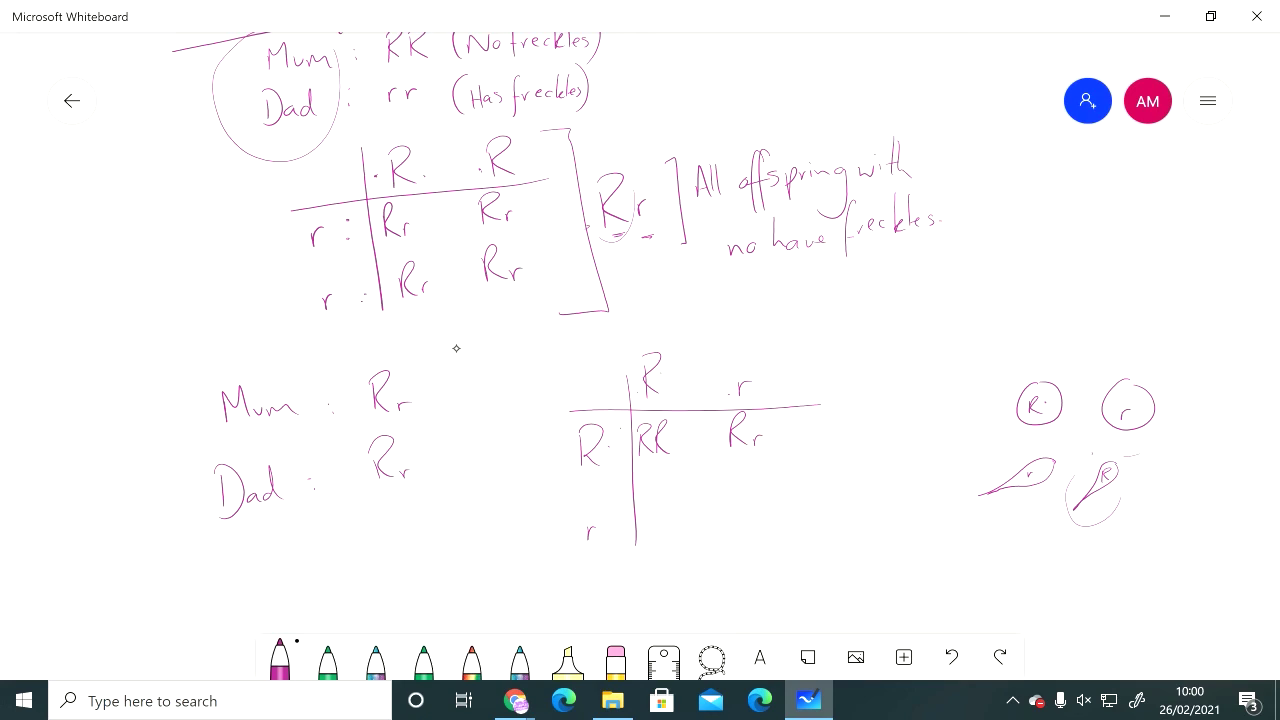
pyautogui.moveTo(650, 500); pyautogui.dragTo(651, 538)
pyautogui.moveTo(650, 494)
pyautogui.mouseDown()
pyautogui.moveTo(664, 534)
pyautogui.moveTo(747, 506)
pyautogui.mouseUp()
pyautogui.moveTo(753, 520); pyautogui.dragTo(760, 506)
# Step: Draw arrows linking the R and r circles to the sperm sketches
pyautogui.moveTo(1042, 464)
pyautogui.mouseDown()
pyautogui.moveTo(1108, 412)
pyautogui.moveTo(1108, 460)
pyautogui.mouseUp()
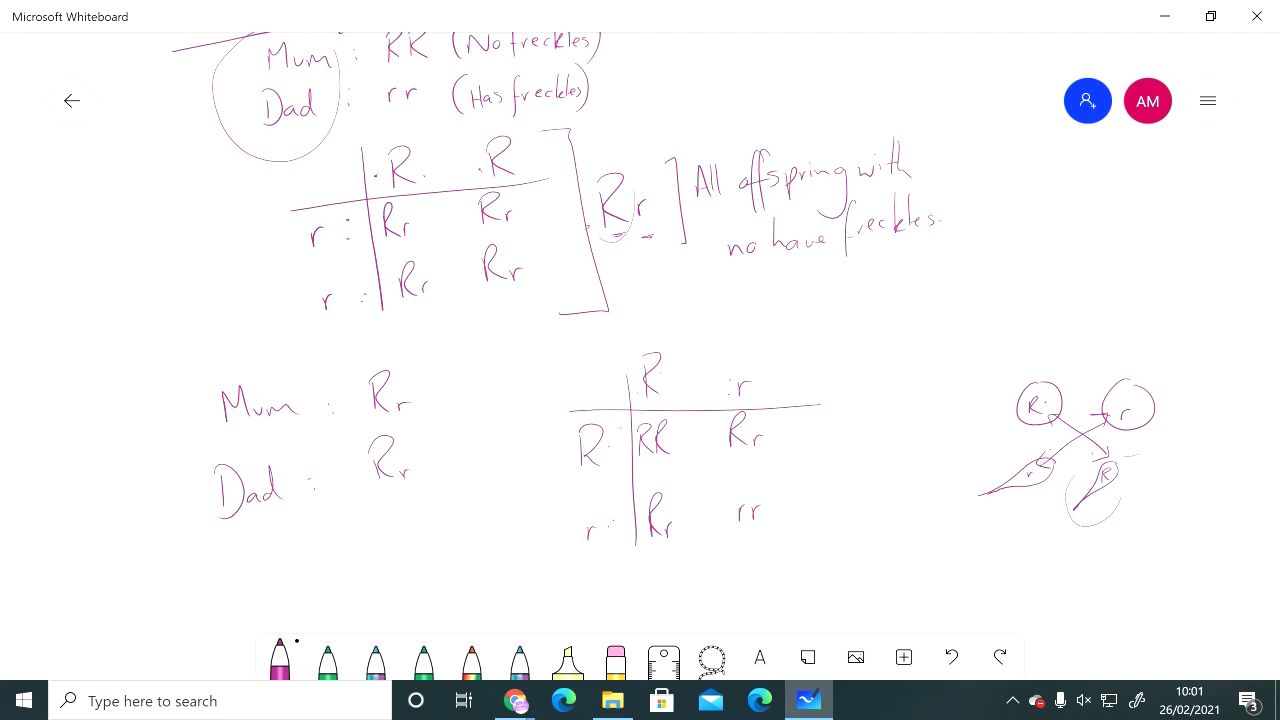
pyautogui.moveTo(1018, 416); pyautogui.dragTo(1012, 466)
pyautogui.moveTo(1142, 430); pyautogui.dragTo(1118, 482)
# Step: Underline the rr result and write 'RR - No freckles' beside it
pyautogui.moveTo(738, 534)
pyautogui.mouseDown()
pyautogui.moveTo(827, 556)
pyautogui.moveTo(828, 540)
pyautogui.moveTo(842, 557)
pyautogui.mouseUp()
pyautogui.moveTo(848, 536); pyautogui.dragTo(851, 542)
pyautogui.moveTo(852, 543)
pyautogui.mouseDown()
pyautogui.moveTo(865, 558)
pyautogui.moveTo(944, 524)
pyautogui.moveTo(978, 556)
pyautogui.moveTo(1004, 536)
pyautogui.mouseUp()
pyautogui.moveTo(1006, 540); pyautogui.dragTo(1017, 546)
pyautogui.moveTo(1021, 520)
pyautogui.mouseDown()
pyautogui.moveTo(1027, 547)
pyautogui.moveTo(1053, 551)
pyautogui.mouseUp()
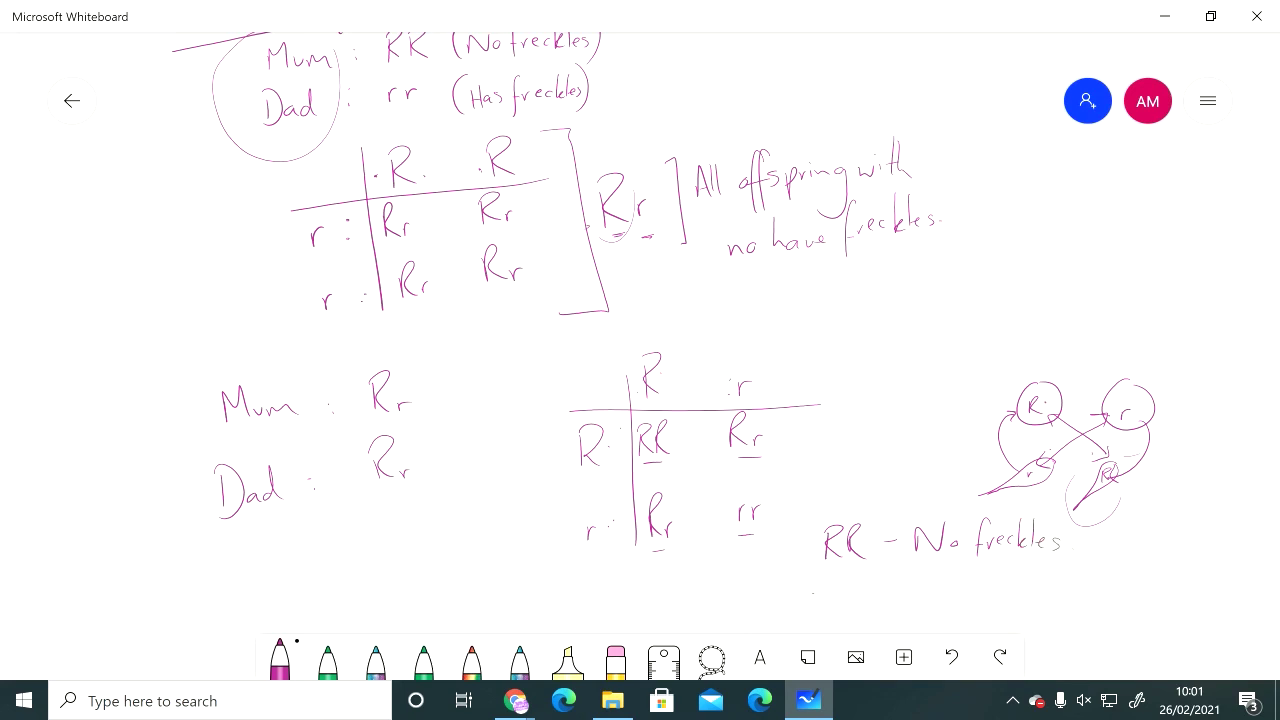
# Step: Write '(Rr) - No freckles' on the next line
pyautogui.moveTo(816, 584)
pyautogui.mouseDown()
pyautogui.moveTo(830, 591)
pyautogui.moveTo(814, 610)
pyautogui.mouseUp()
pyautogui.moveTo(803, 592); pyautogui.dragTo(800, 625)
pyautogui.moveTo(920, 588)
pyautogui.mouseDown()
pyautogui.moveTo(920, 607)
pyautogui.moveTo(942, 584)
pyautogui.moveTo(949, 597)
pyautogui.mouseUp()
pyautogui.moveTo(980, 570)
pyautogui.mouseDown()
pyautogui.moveTo(968, 608)
pyautogui.moveTo(1004, 603)
pyautogui.mouseUp()
pyautogui.moveTo(1015, 575); pyautogui.dragTo(1022, 605)
pyautogui.moveTo(1033, 573)
pyautogui.mouseDown()
pyautogui.moveTo(1032, 604)
pyautogui.moveTo(1045, 601)
pyautogui.mouseUp()
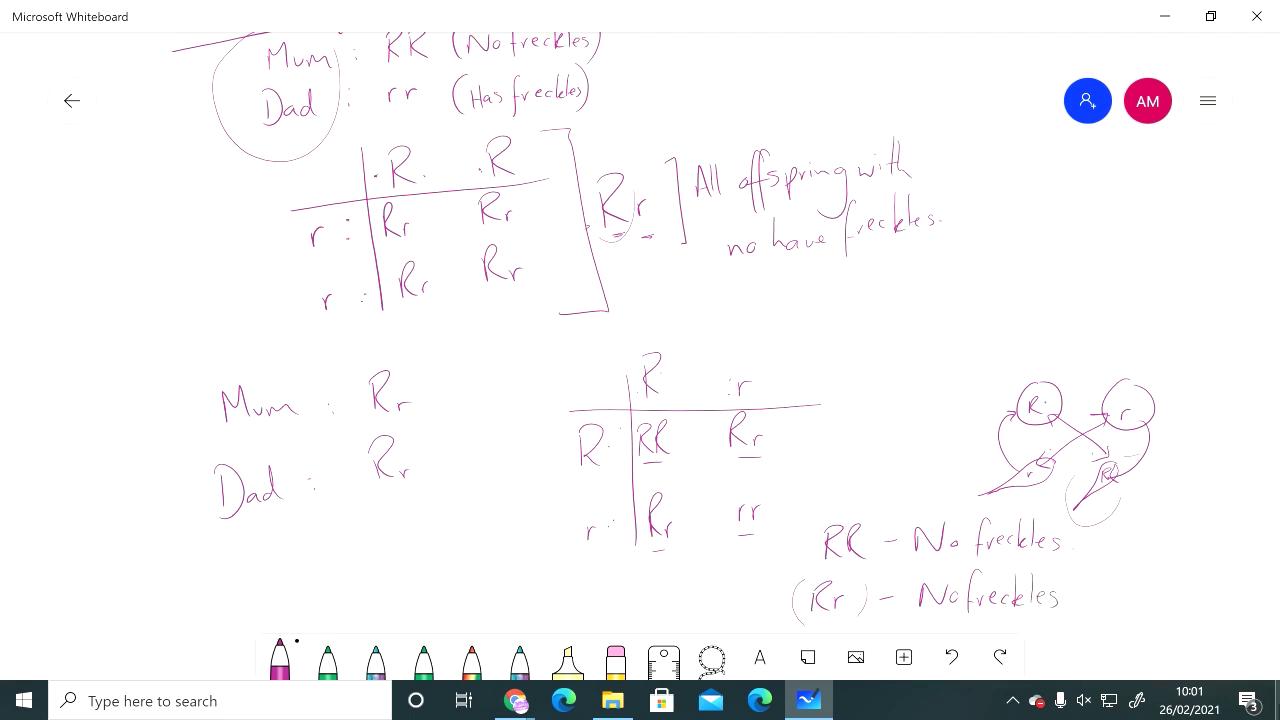
# Step: Add the line 'rr - 25% freckles.' below the other outcomes
pyautogui.moveTo(829, 514); pyautogui.dragTo(793, 370)
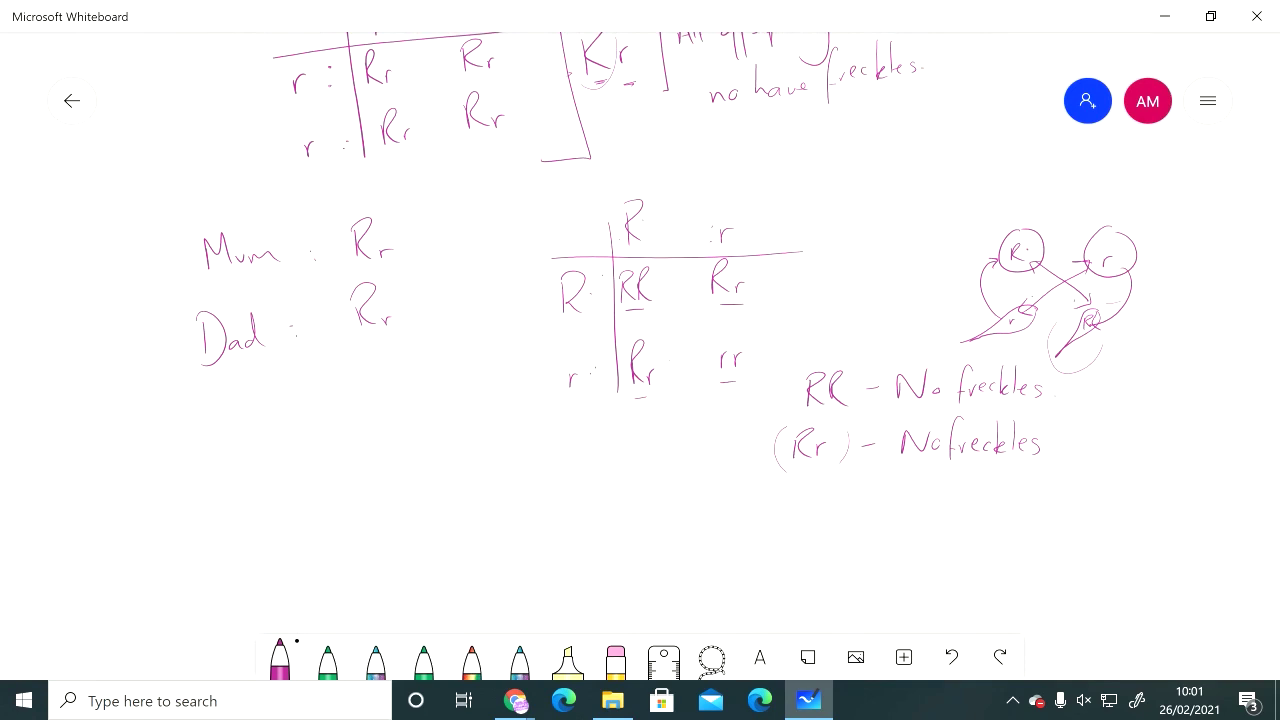
pyautogui.moveTo(797, 515)
pyautogui.mouseDown()
pyautogui.moveTo(820, 502)
pyautogui.moveTo(896, 516)
pyautogui.moveTo(934, 505)
pyautogui.mouseUp()
pyautogui.moveTo(974, 478)
pyautogui.mouseDown()
pyautogui.moveTo(963, 530)
pyautogui.moveTo(985, 505)
pyautogui.moveTo(1008, 514)
pyautogui.mouseUp()
pyautogui.moveTo(1014, 478); pyautogui.dragTo(1028, 514)
pyautogui.moveTo(1030, 478)
pyautogui.mouseDown()
pyautogui.moveTo(1030, 512)
pyautogui.moveTo(1042, 508)
pyautogui.mouseUp()
pyautogui.moveTo(1054, 496); pyautogui.dragTo(1046, 512)
pyautogui.click(1068, 510)
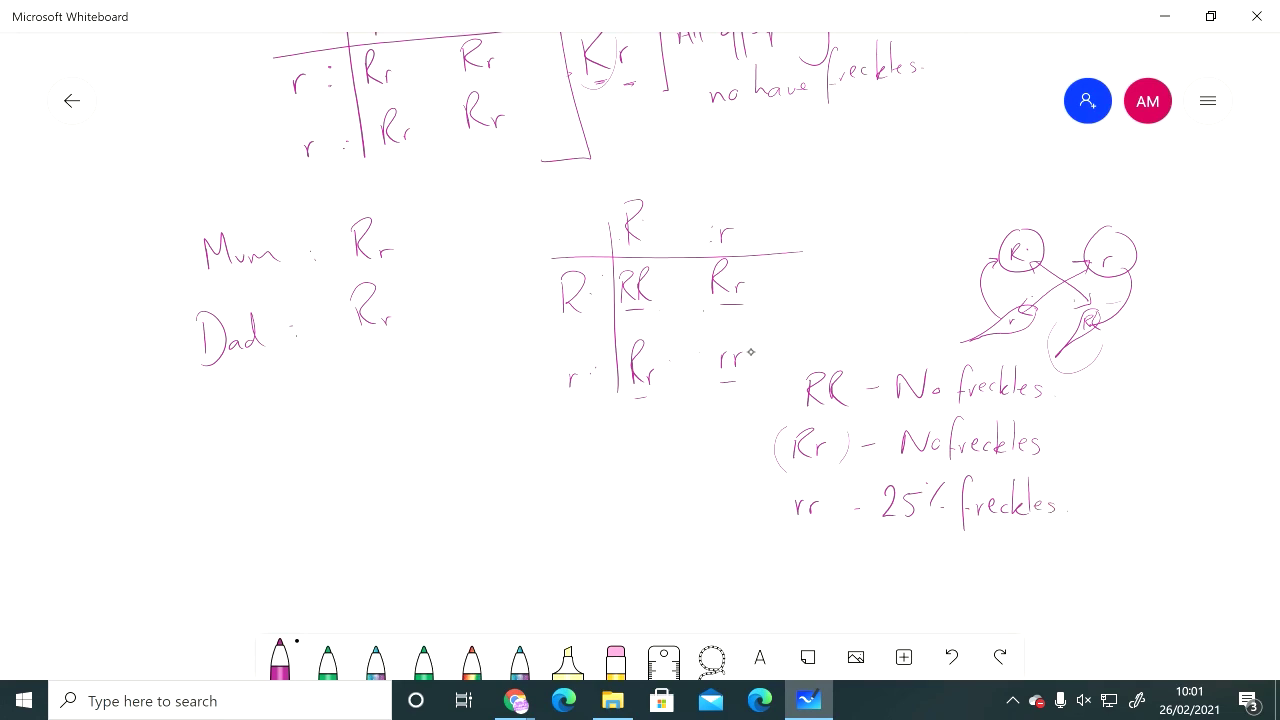
# Step: Draw an arrow up to 25% labelled 'chance'
pyautogui.moveTo(943, 540); pyautogui.dragTo(943, 521)
pyautogui.moveTo(938, 527)
pyautogui.mouseDown()
pyautogui.moveTo(950, 527)
pyautogui.moveTo(932, 569)
pyautogui.moveTo(944, 568)
pyautogui.mouseUp()
pyautogui.moveTo(948, 561); pyautogui.dragTo(976, 568)
pyautogui.moveTo(981, 564); pyautogui.dragTo(987, 567)
pyautogui.click(993, 564)
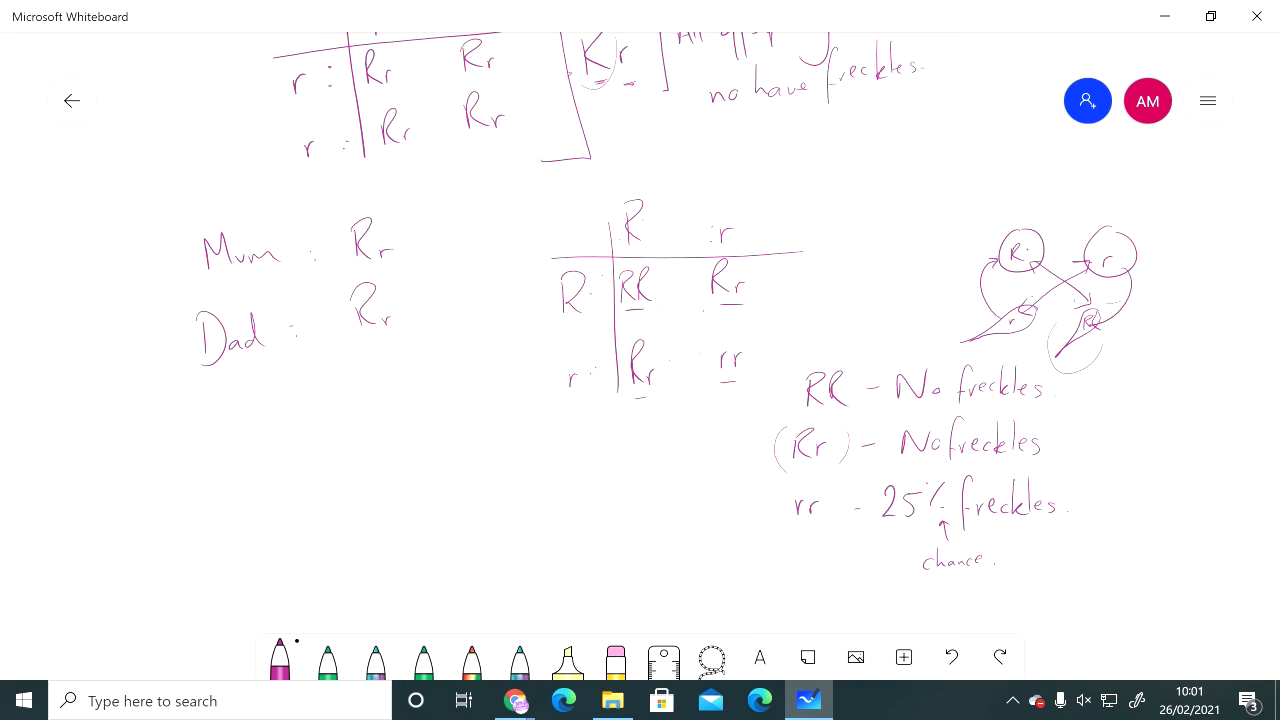